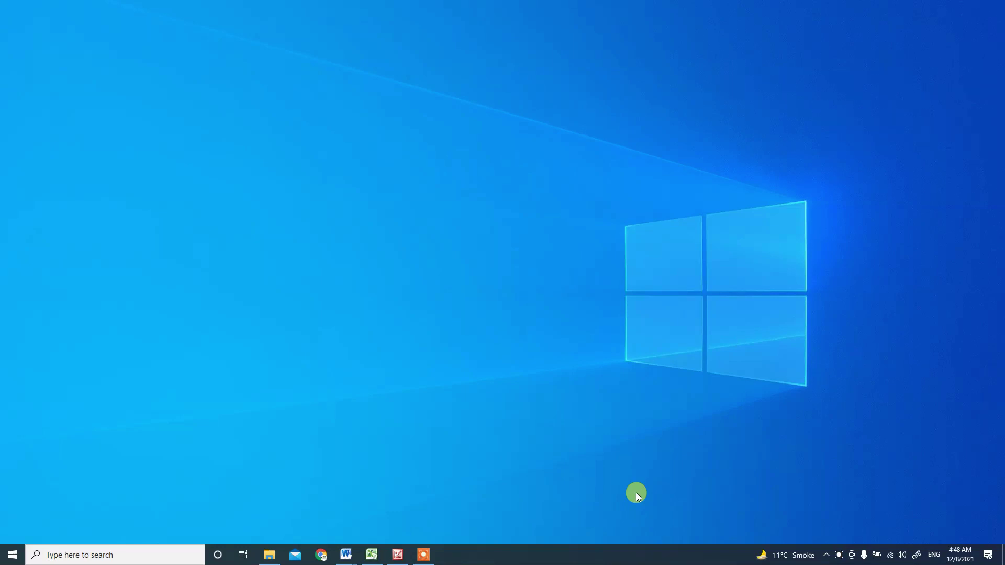
- Switch to Chrome, open the personal WordPress site hosted on 000webhostapp.com and look over its blog home page
{"action": "left_click", "coordinate": [323, 555]}
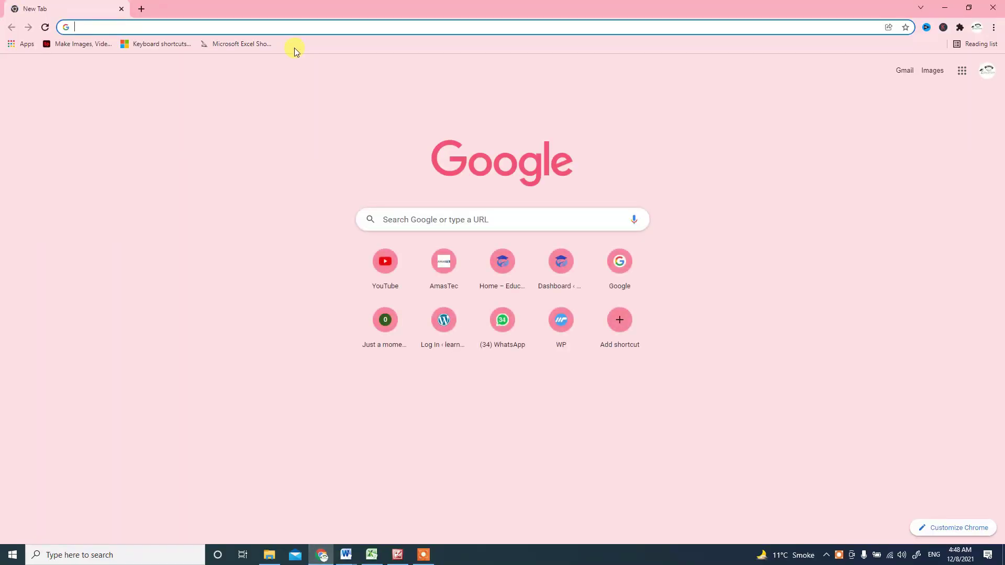
{"action": "type", "text": "lear"}
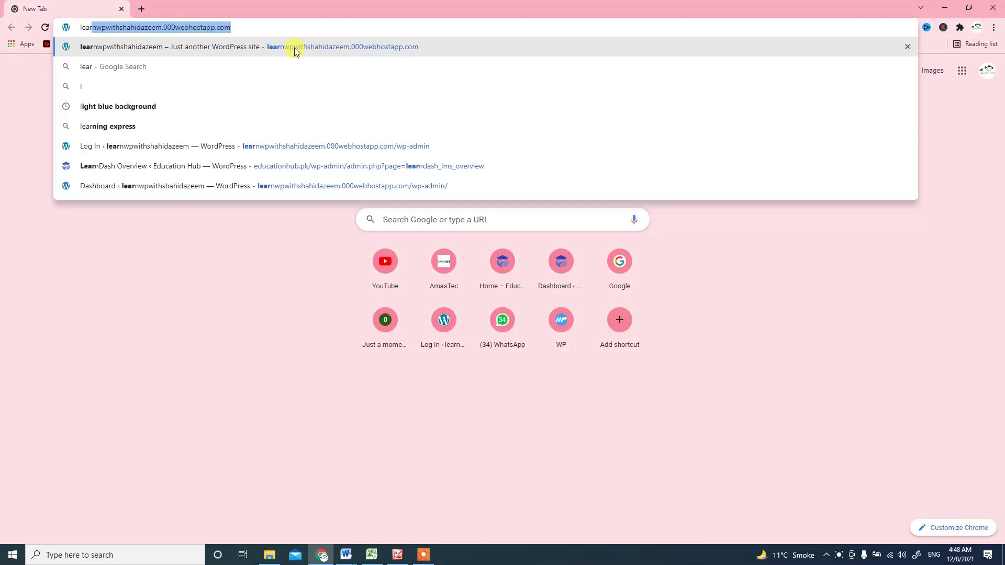
{"action": "type", "text": "wp"}
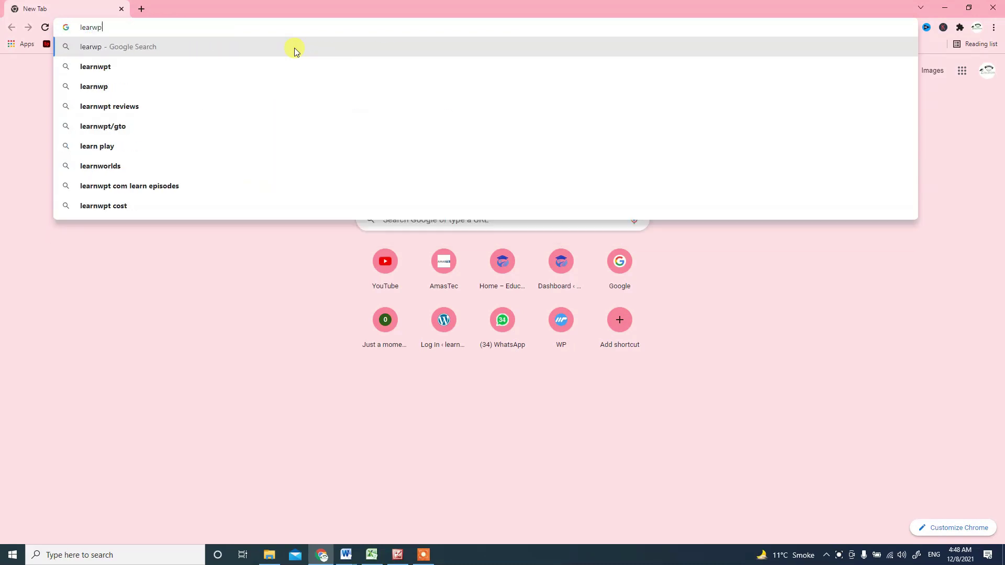
{"action": "type", "text": "withsha"}
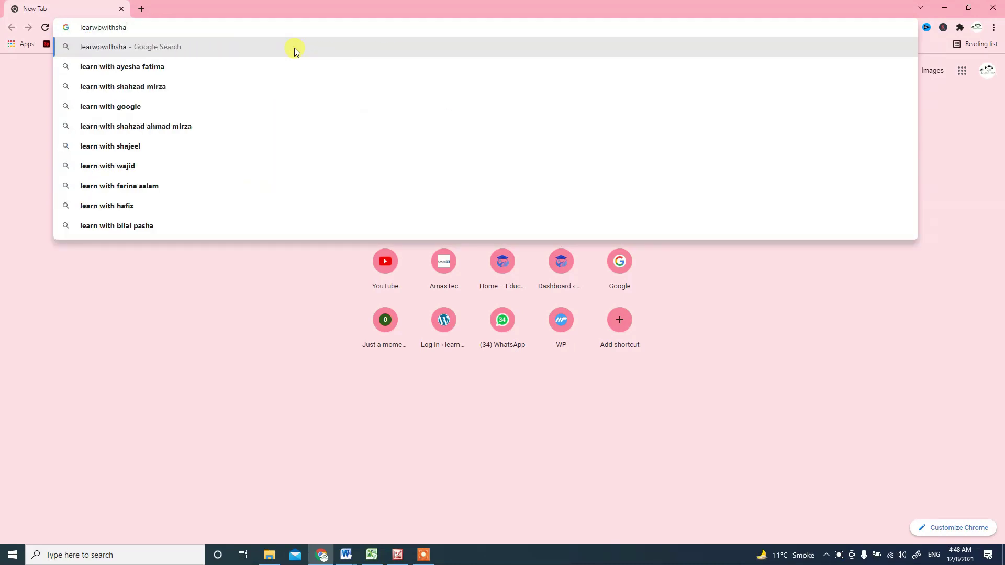
{"action": "type", "text": "hidaz"}
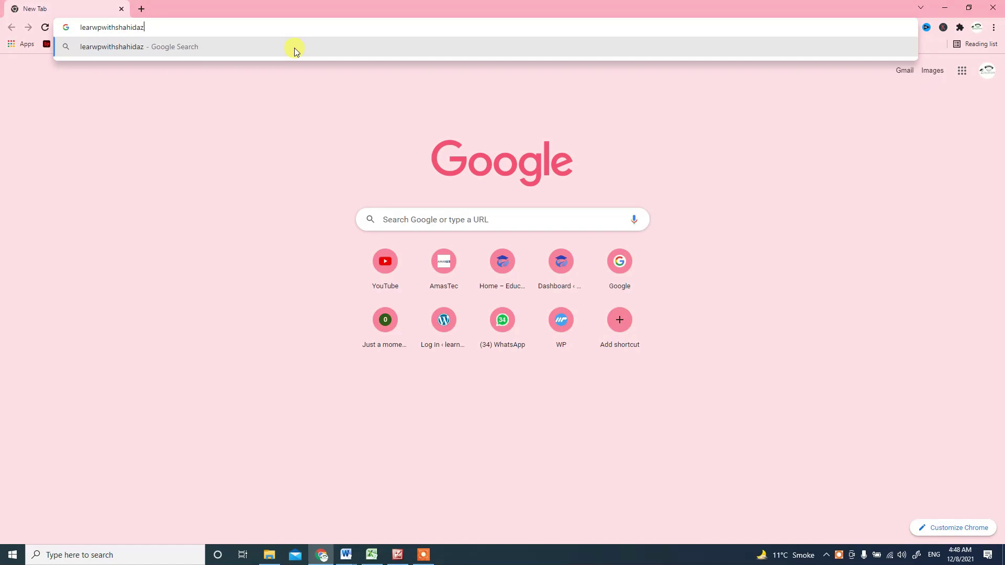
{"action": "type", "text": "eem.000webhostapp.com"}
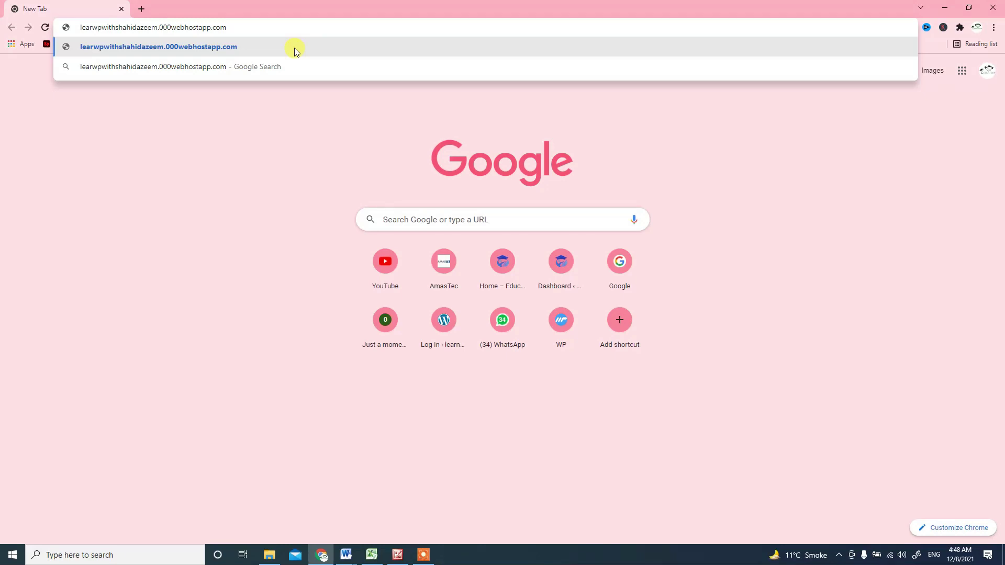
{"action": "left_click", "coordinate": [294, 48]}
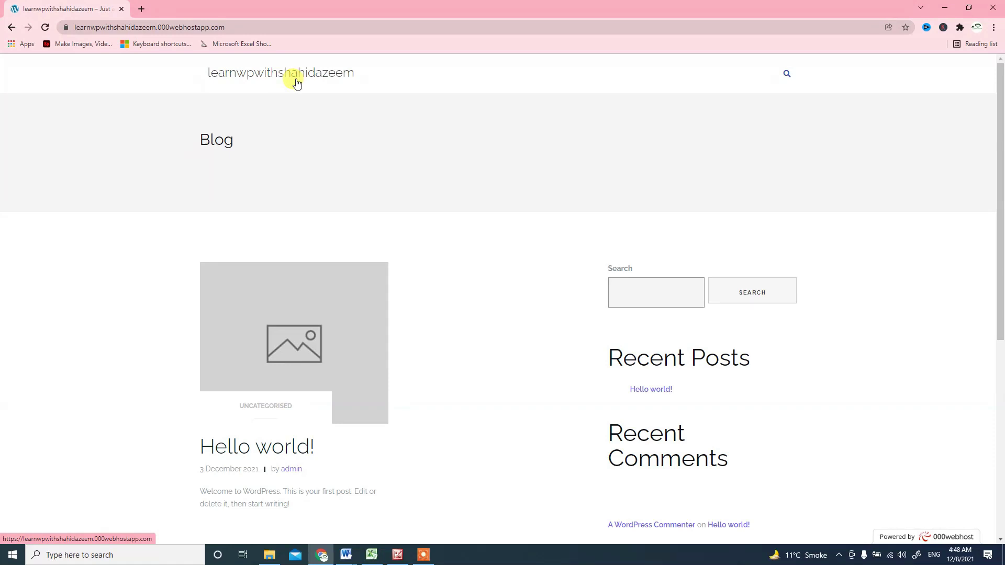
{"action": "scroll", "coordinate": [209, 152], "scroll_direction": "down", "scroll_amount": 2}
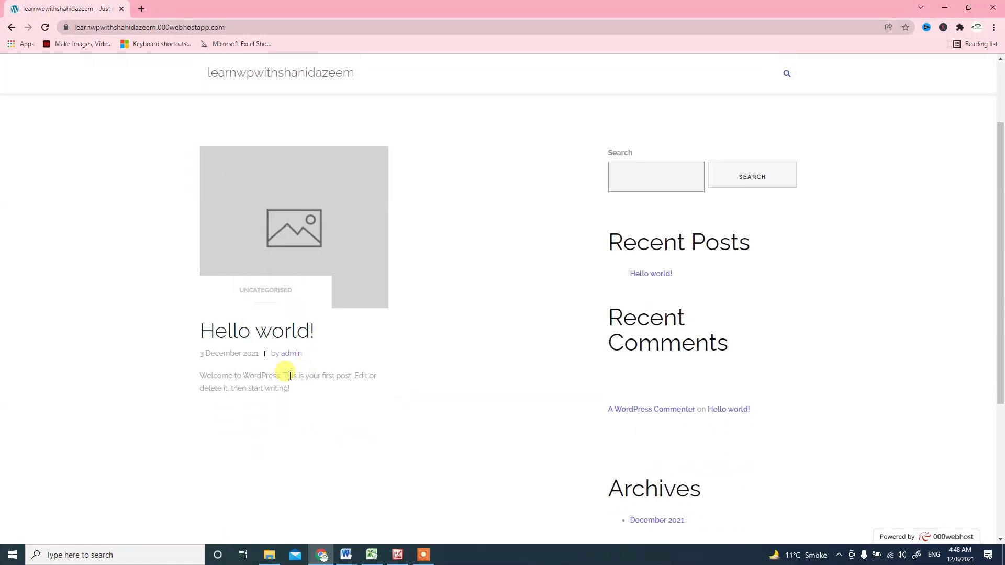
{"action": "scroll", "coordinate": [635, 236], "scroll_direction": "down", "scroll_amount": 4}
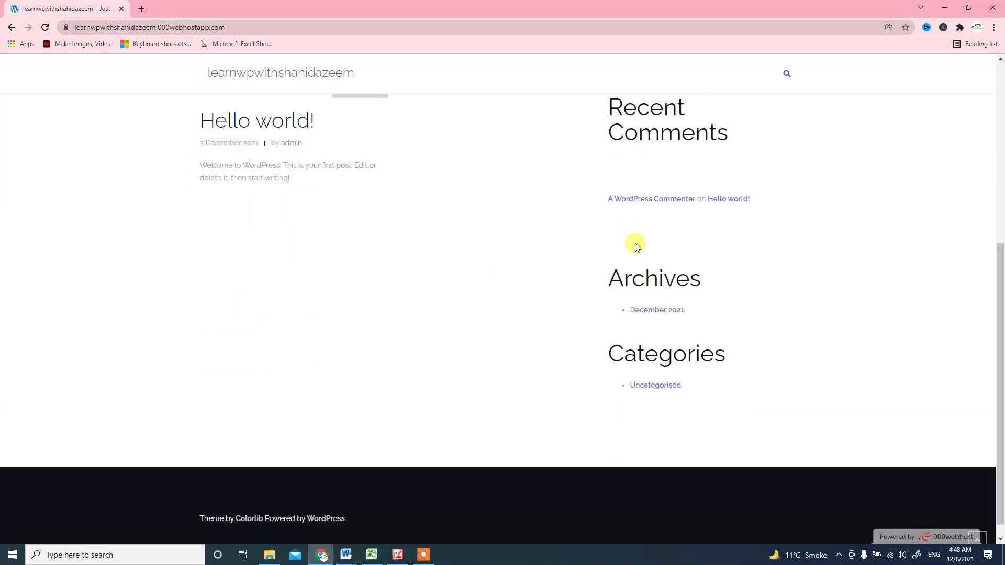
{"action": "scroll", "coordinate": [656, 320], "scroll_direction": "up", "scroll_amount": 5}
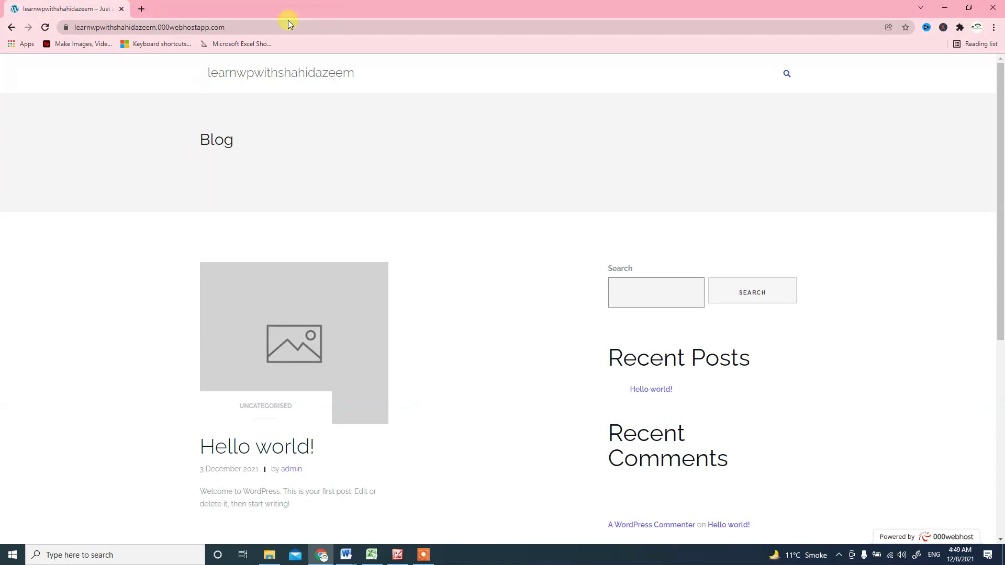
- Open the site's WordPress login page by adding /wp-admin to its address
{"action": "left_click", "coordinate": [251, 28]}
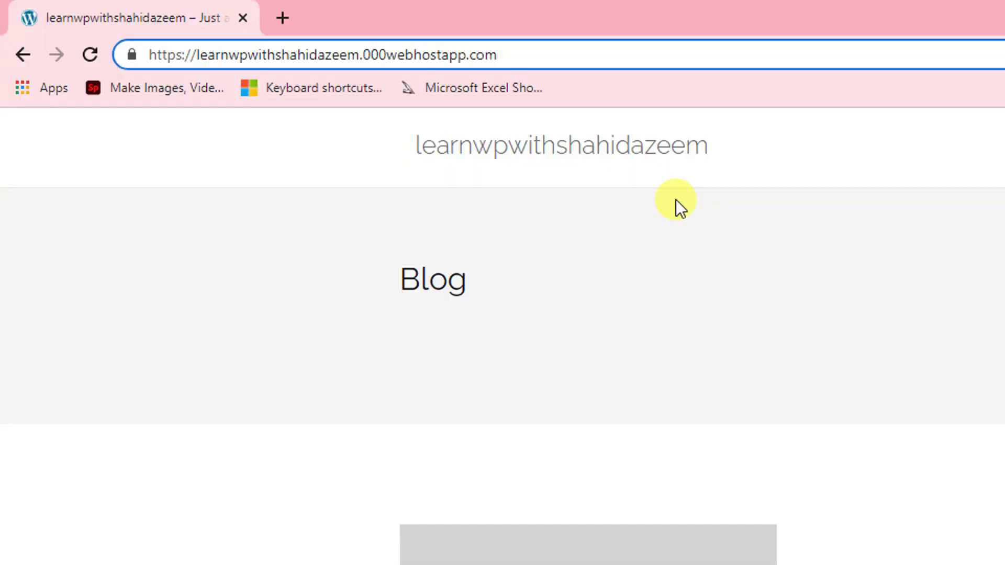
{"action": "type", "text": "/"}
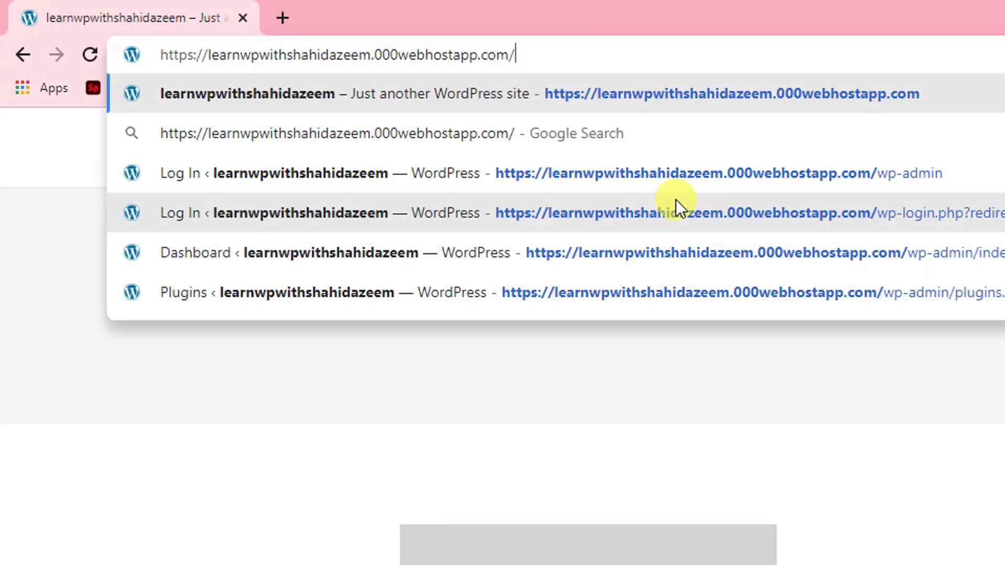
{"action": "type", "text": "wp-a"}
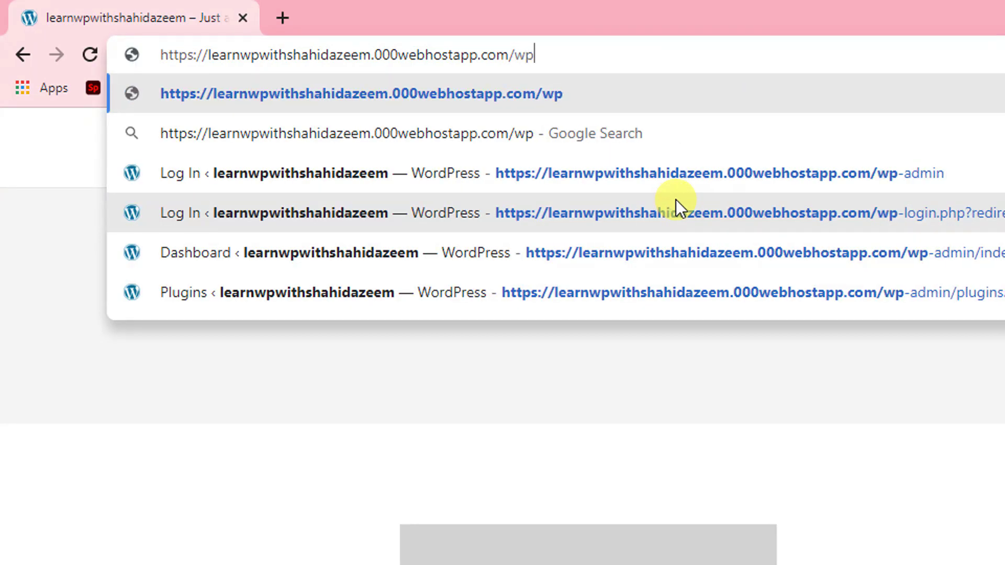
{"action": "type", "text": "min"}
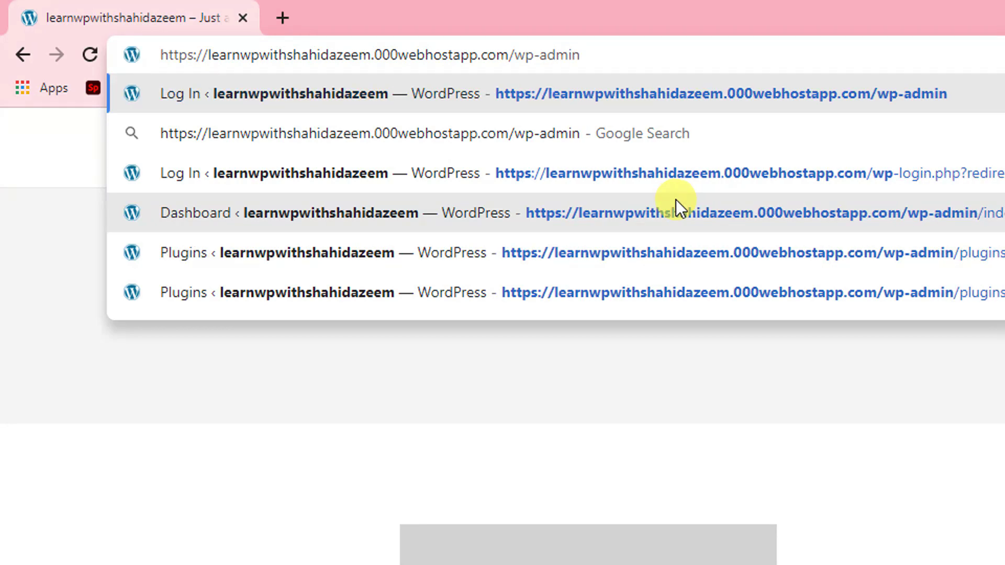
{"action": "key", "text": "Return"}
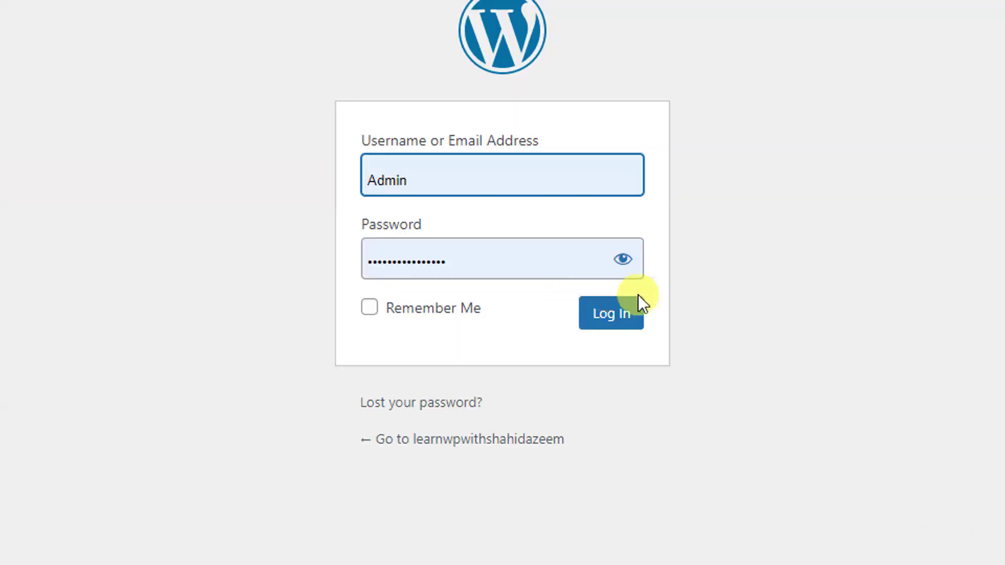
- Log in to WordPress as admin with the saved password and Remember Me enabled
{"action": "left_click", "coordinate": [536, 188]}
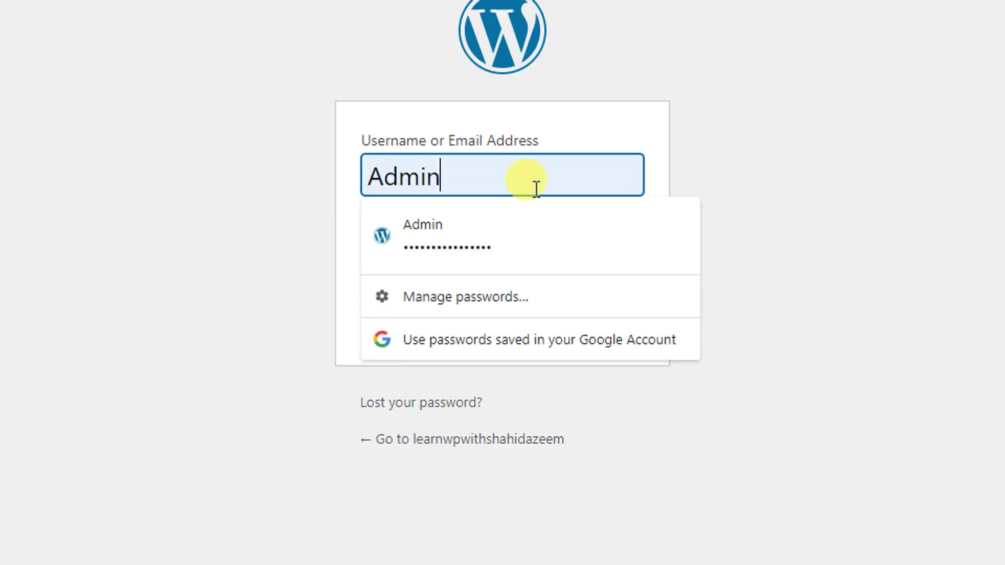
{"action": "left_click", "coordinate": [695, 178]}
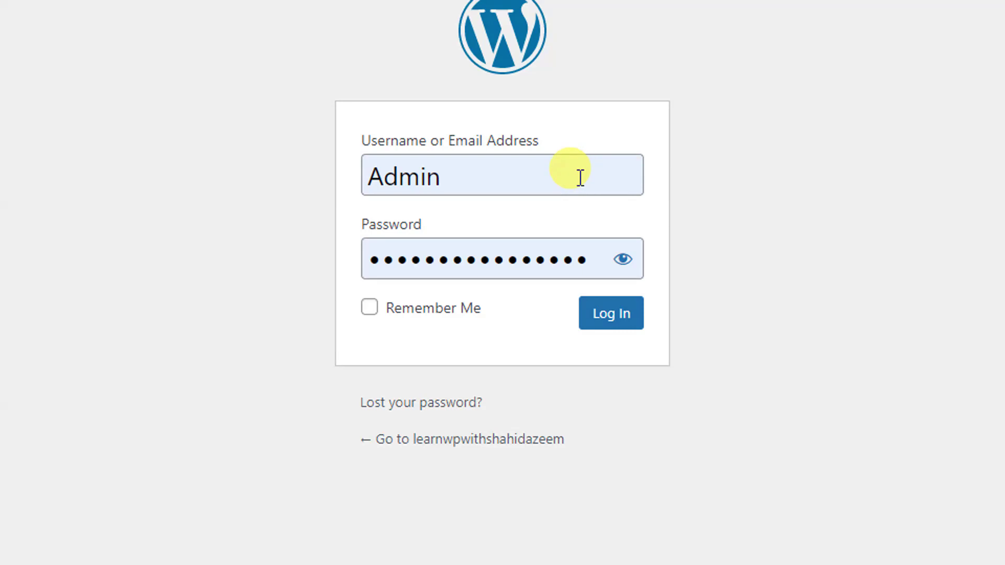
{"action": "left_click_drag", "start_coordinate": [495, 179], "coordinate": [318, 181]}
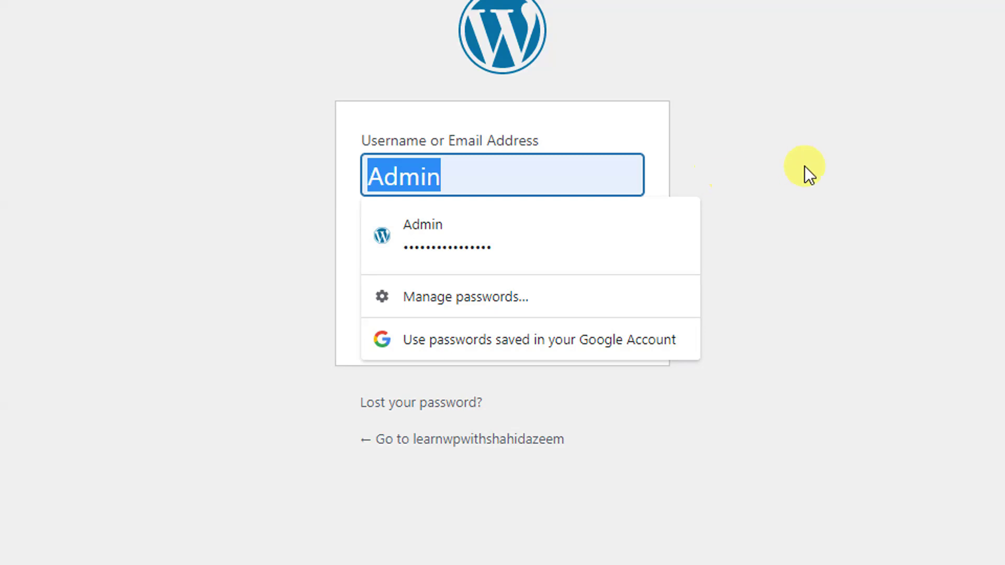
{"action": "type", "text": "a"}
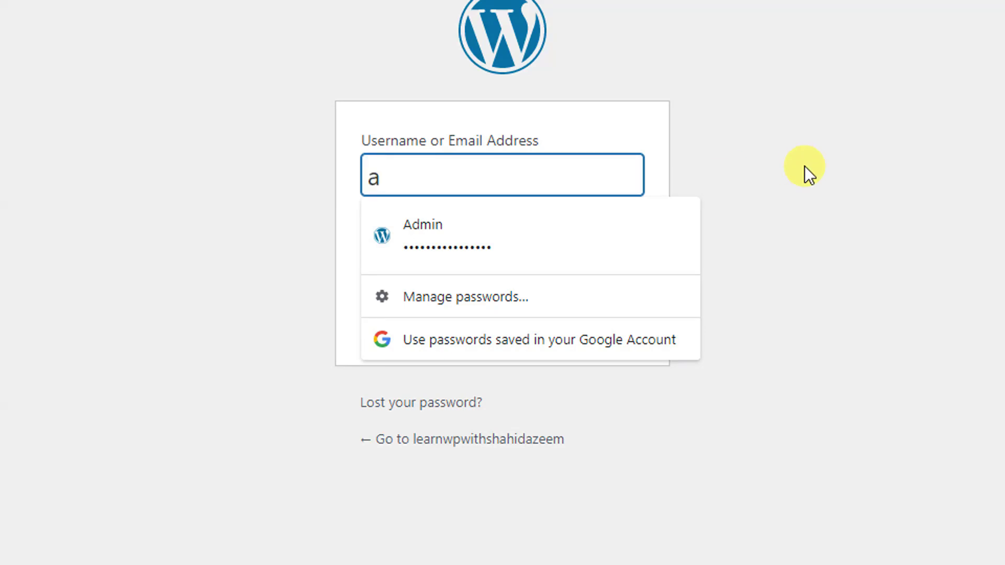
{"action": "type", "text": "dmin"}
{"action": "key", "text": "Tab"}
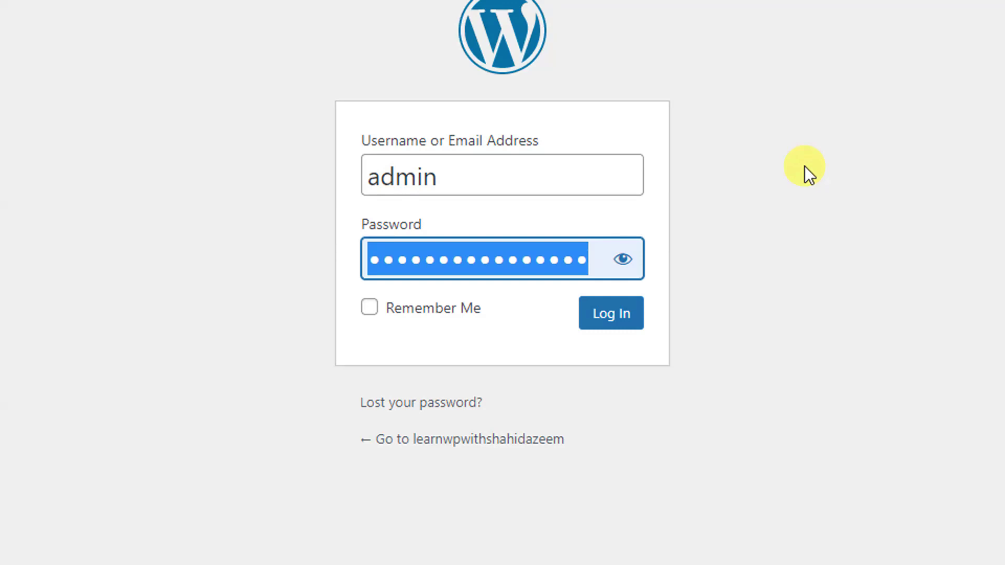
{"action": "left_click", "coordinate": [413, 314]}
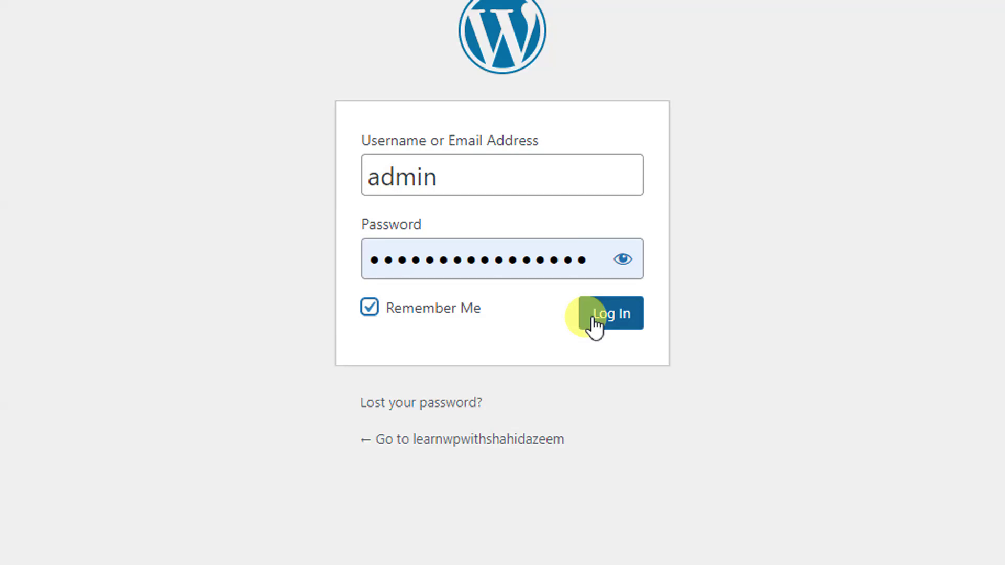
{"action": "left_click", "coordinate": [585, 318]}
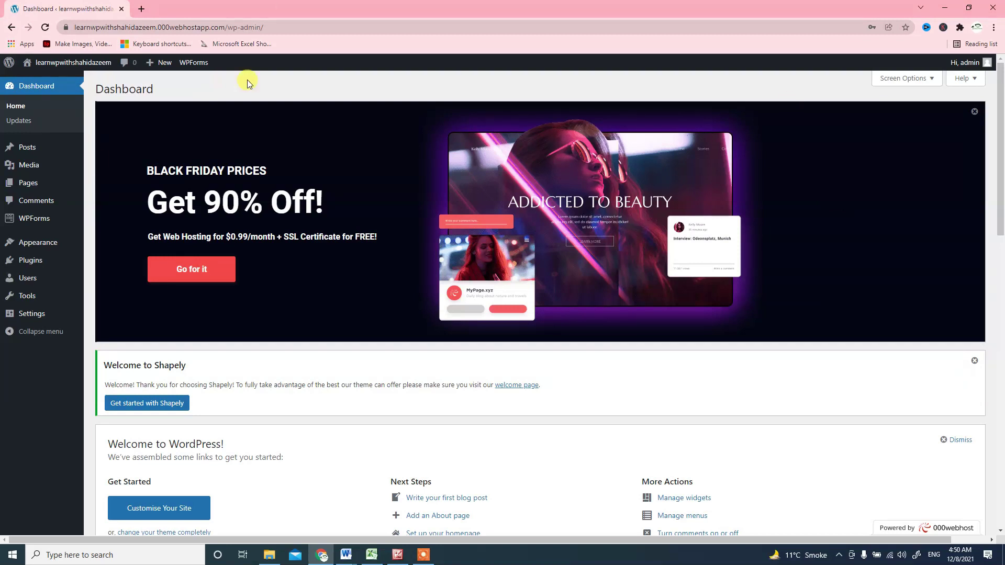
- Dismiss the Black Friday promotion banner and the Welcome to Shapely notice on the dashboard
{"action": "mouse_move", "coordinate": [63, 64]}
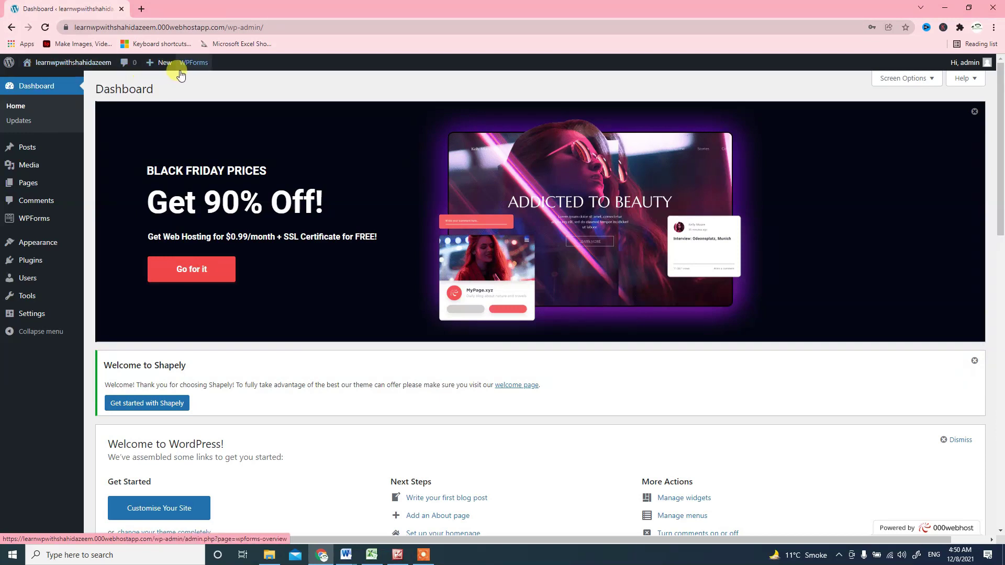
{"action": "mouse_move", "coordinate": [195, 66]}
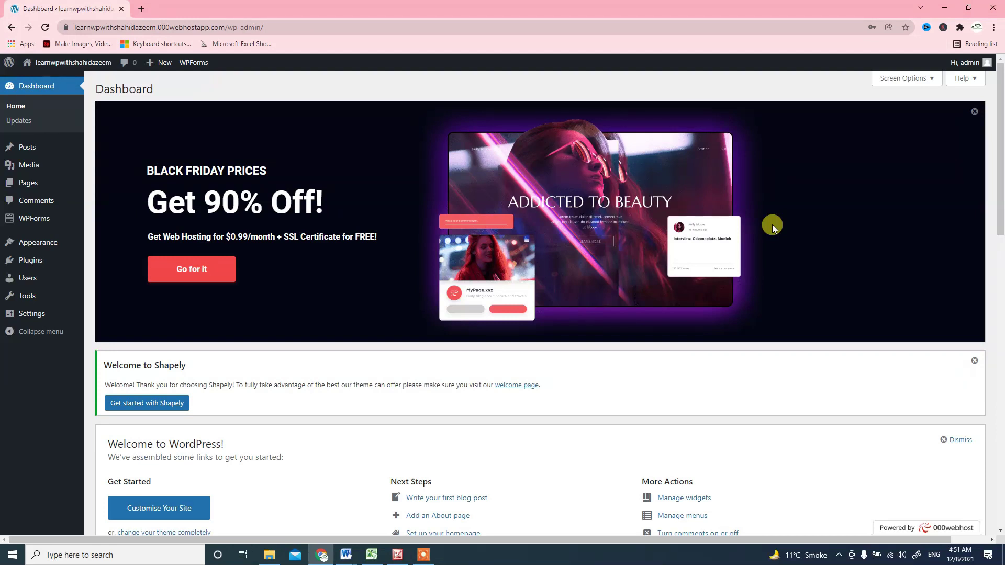
{"action": "left_click", "coordinate": [975, 113]}
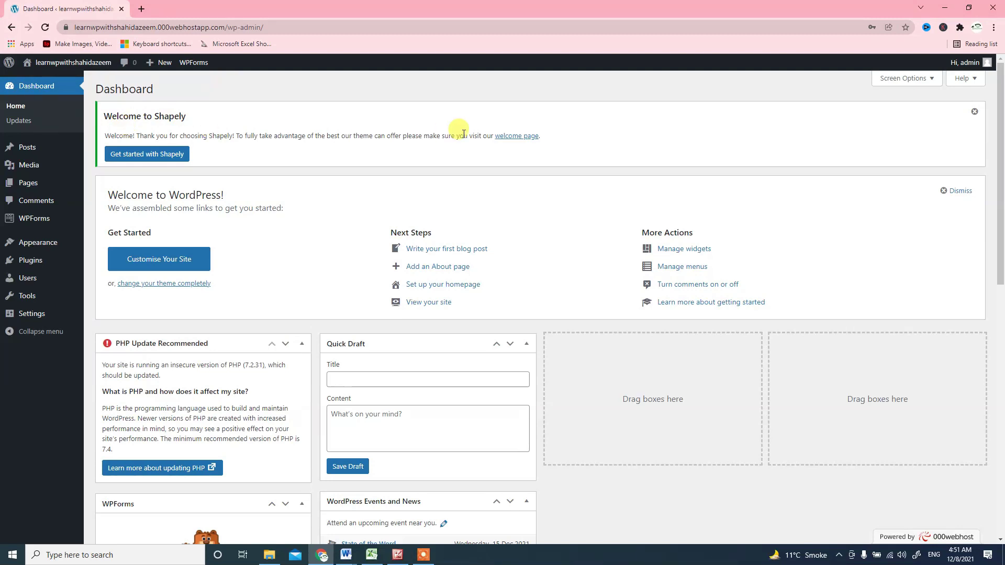
{"action": "left_click", "coordinate": [975, 112]}
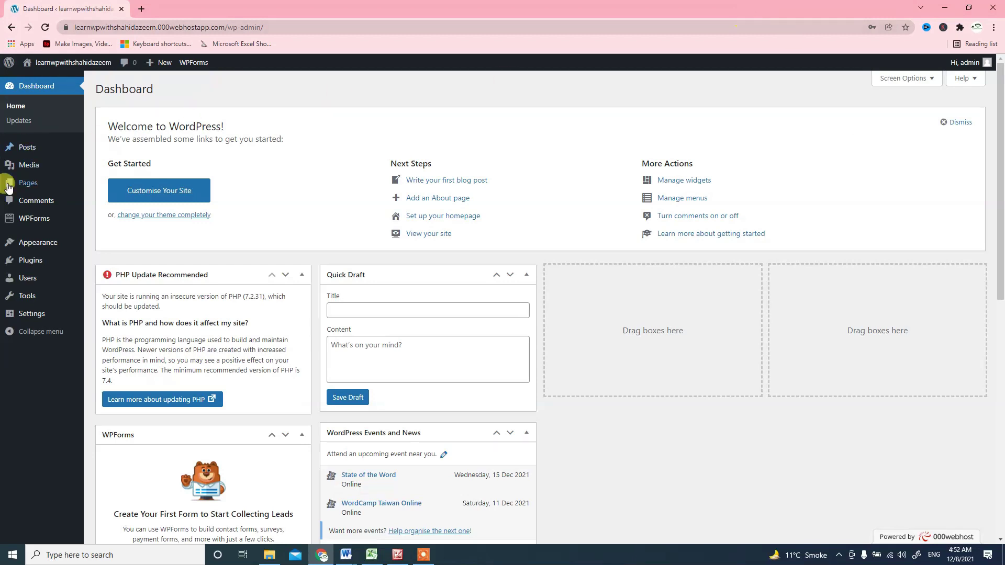
{"action": "mouse_move", "coordinate": [66, 68]}
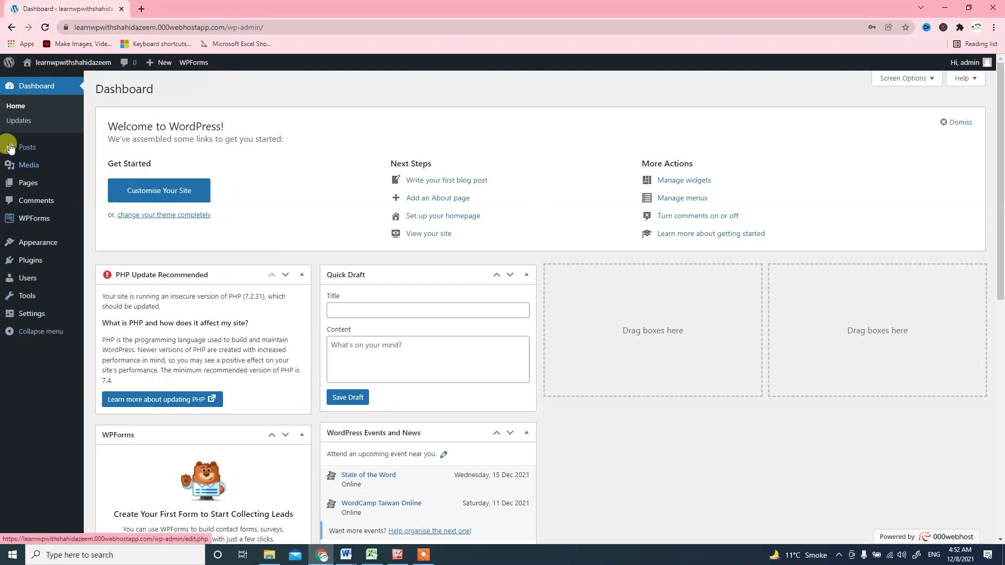
{"action": "mouse_move", "coordinate": [18, 153]}
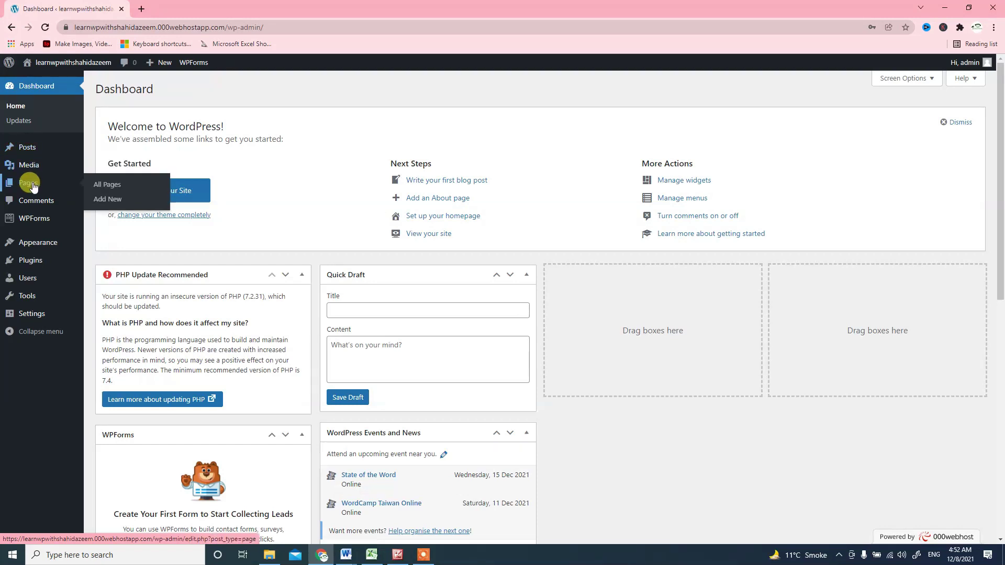
{"action": "mouse_move", "coordinate": [67, 219]}
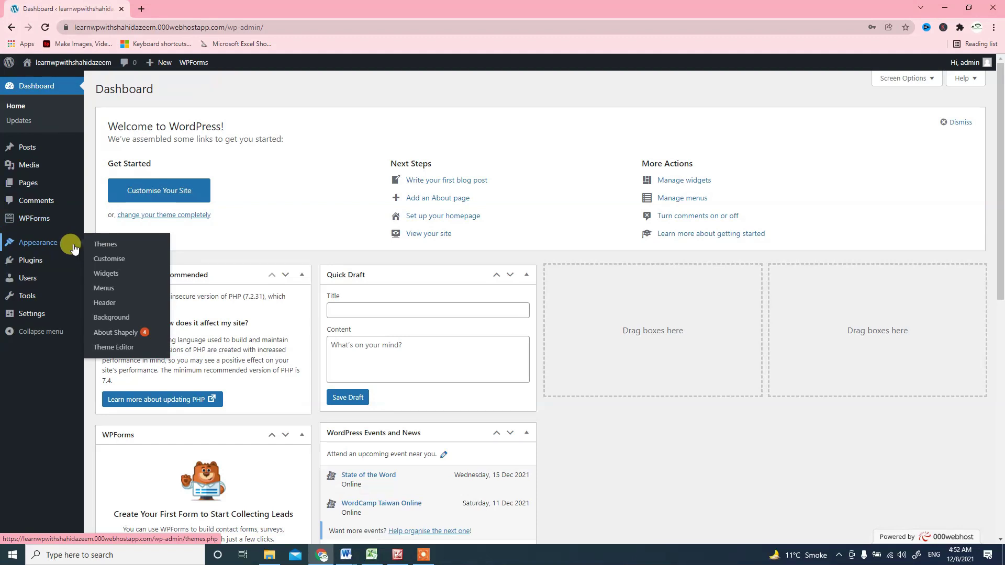
{"action": "mouse_move", "coordinate": [69, 262]}
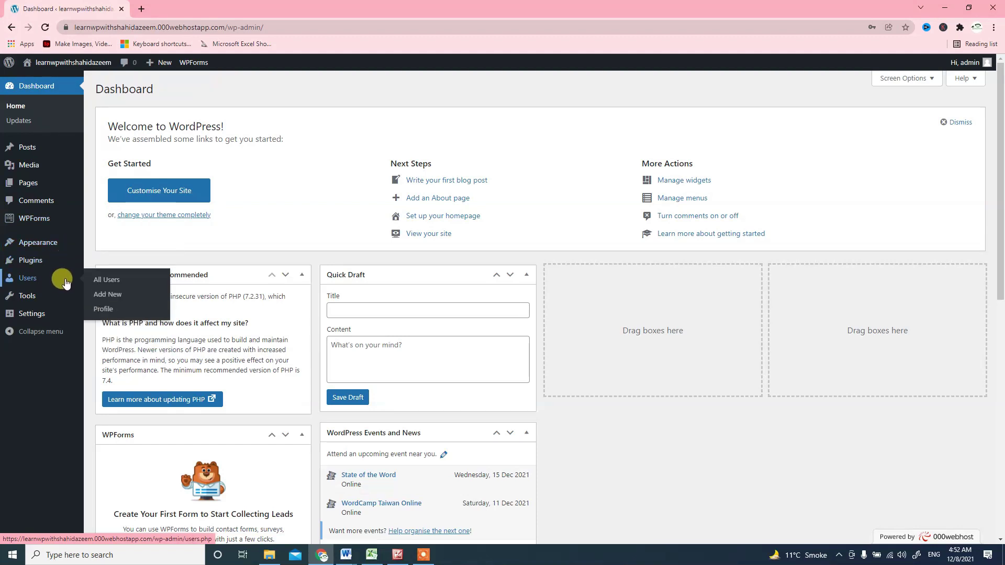
{"action": "mouse_move", "coordinate": [61, 298]}
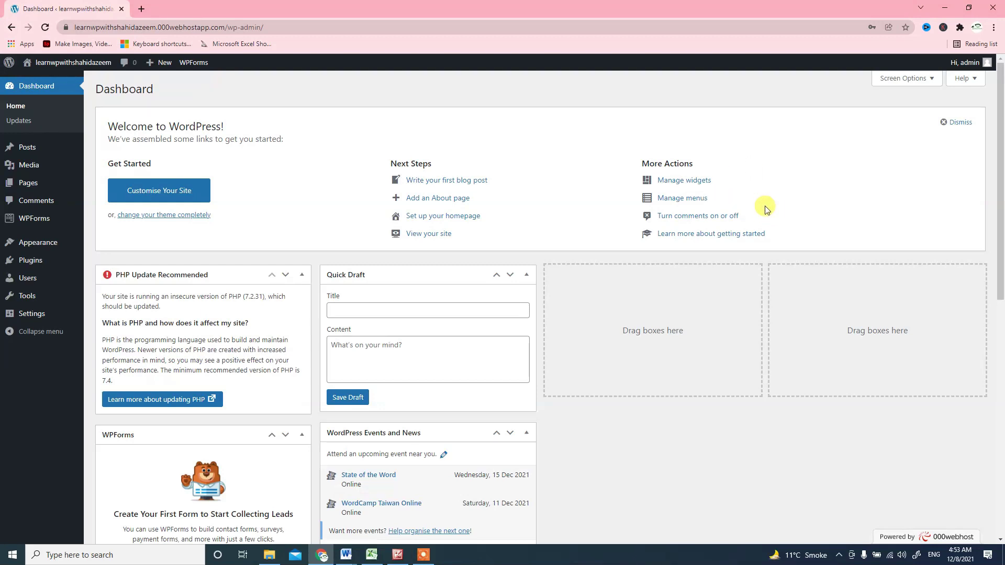
- Dismiss the Welcome to WordPress box on the dashboard
{"action": "left_click", "coordinate": [943, 125]}
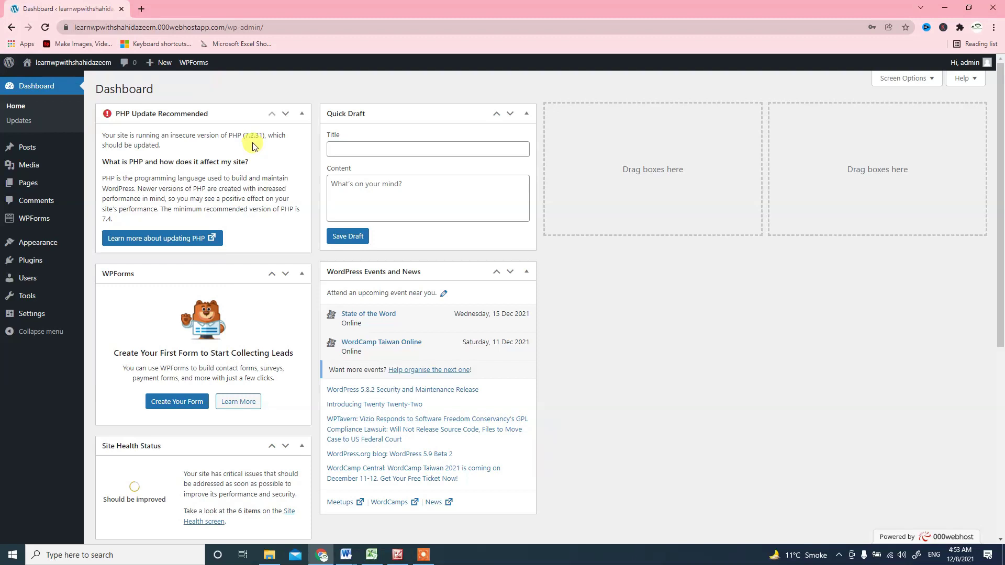
- Examine the dashboard's PHP Update Recommended, Quick Draft, and WordPress Events and News widgets and those further down the page
{"action": "left_click_drag", "start_coordinate": [249, 138], "coordinate": [246, 141]}
{"action": "left_click", "coordinate": [386, 148]}
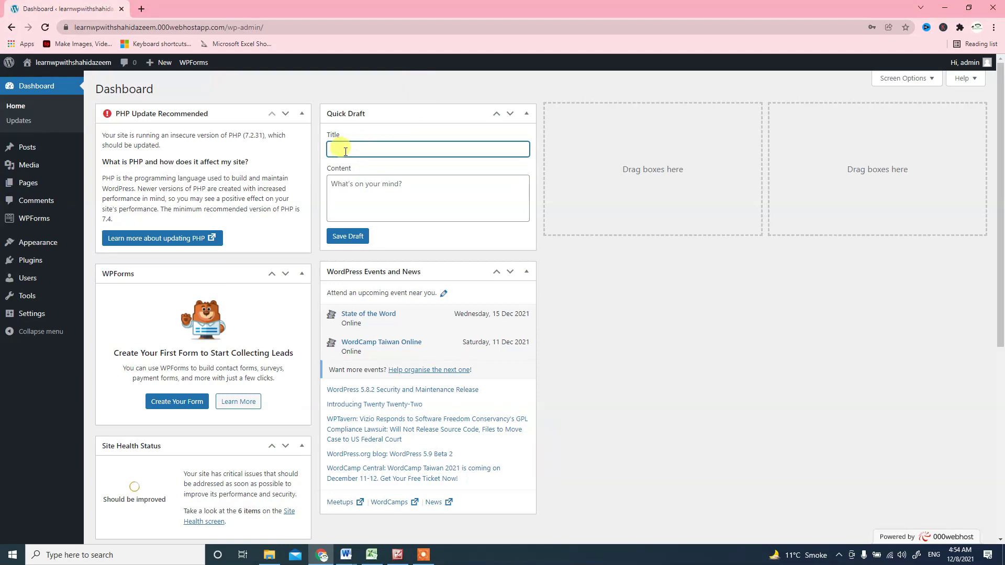
{"action": "left_click", "coordinate": [337, 184]}
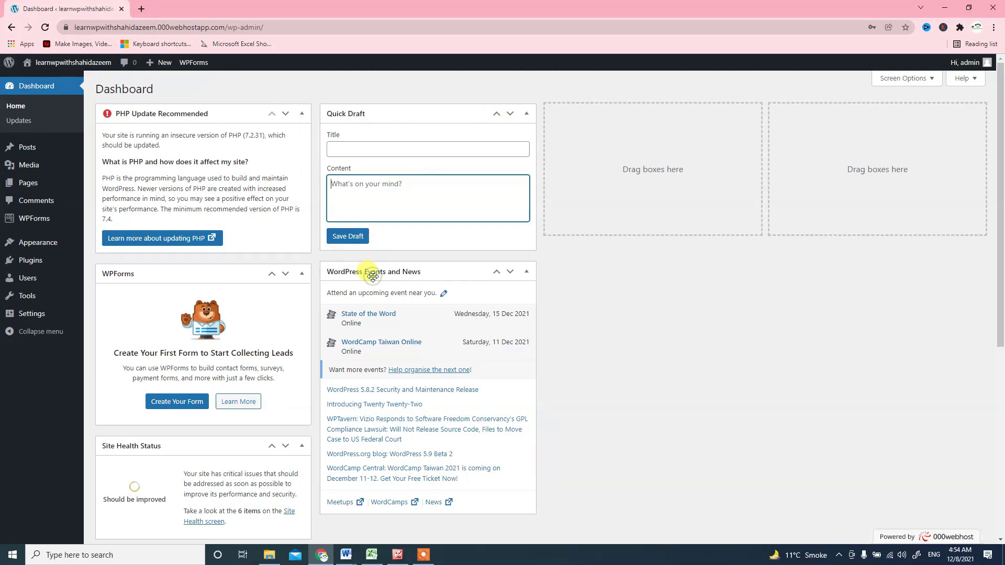
{"action": "left_click", "coordinate": [372, 275]}
{"action": "left_click", "coordinate": [409, 274]}
{"action": "scroll", "coordinate": [487, 291], "scroll_direction": "down", "scroll_amount": 3}
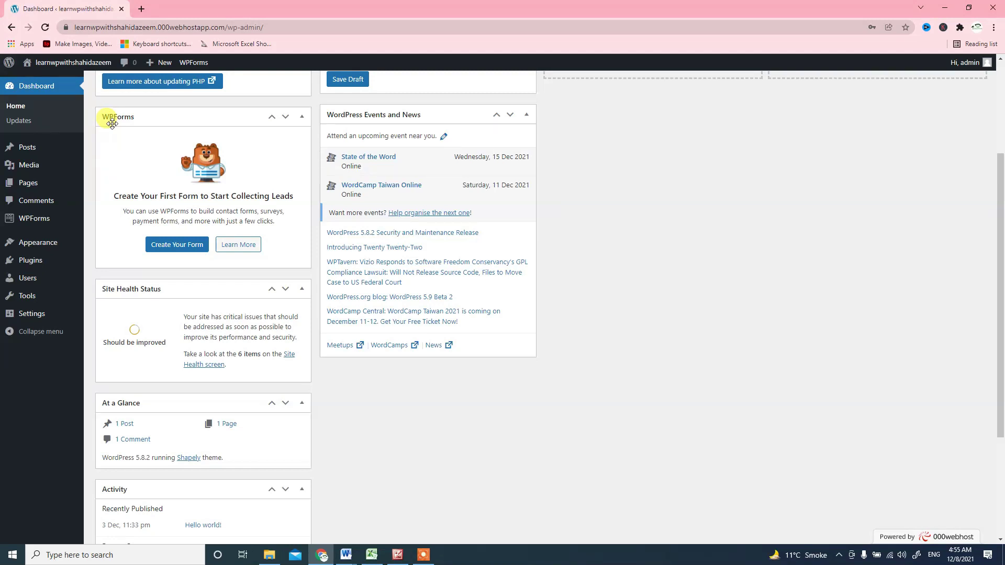
- Arrange the dashboard widgets in four columns: Activity below Quick Draft, WordPress Events and News above At a Glance, Site Health Status alone in the fourth
{"action": "scroll", "coordinate": [125, 136], "scroll_direction": "down", "scroll_amount": 2}
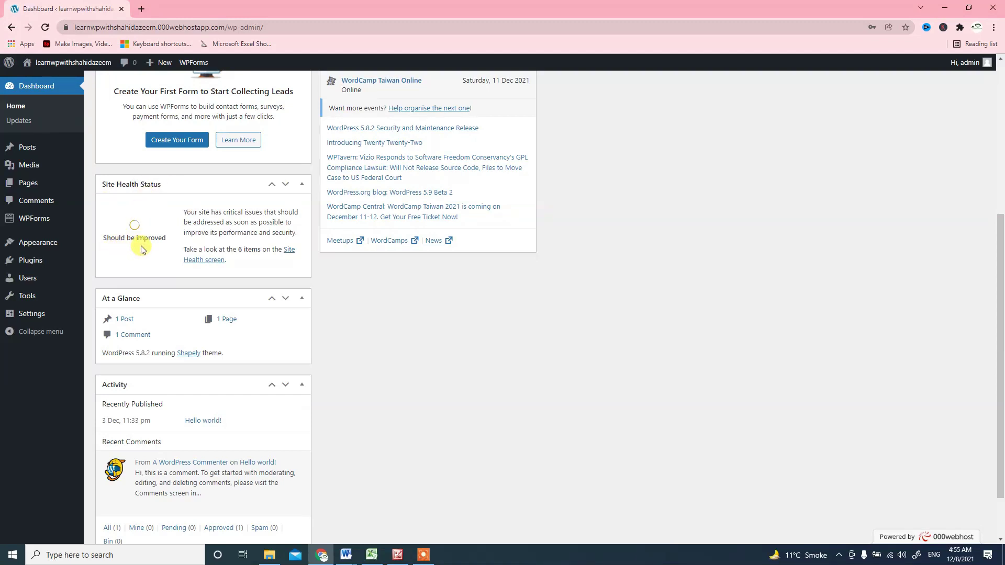
{"action": "scroll", "coordinate": [142, 250], "scroll_direction": "down", "scroll_amount": 1}
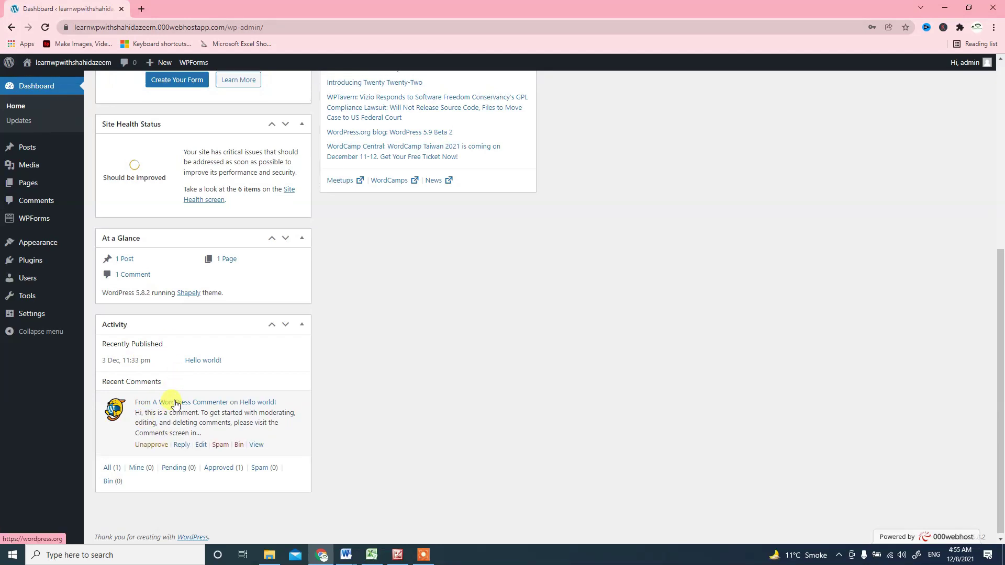
{"action": "scroll", "coordinate": [174, 399], "scroll_direction": "up", "scroll_amount": 6}
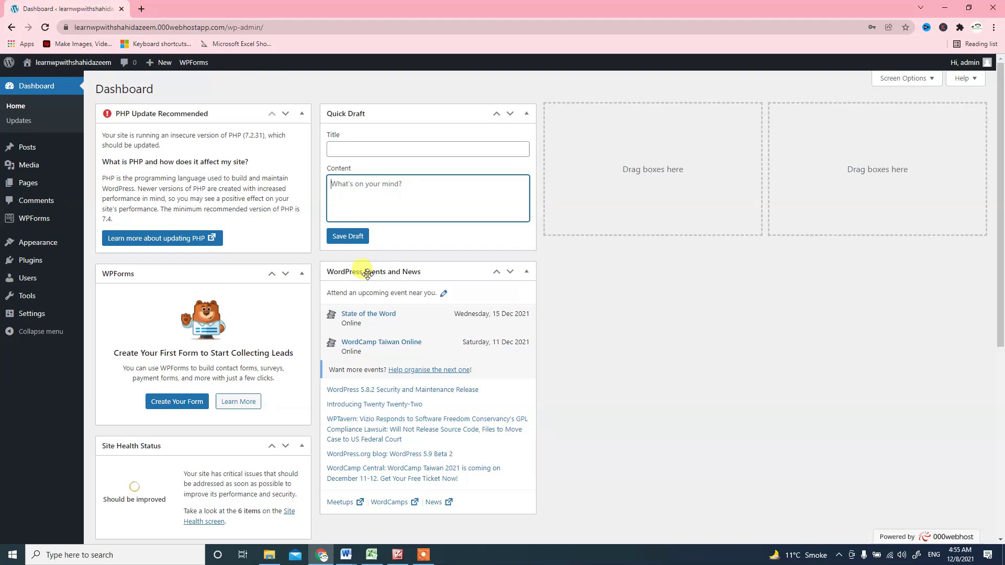
{"action": "mouse_move", "coordinate": [368, 272]}
{"action": "left_mouse_down"}
{"action": "mouse_move", "coordinate": [560, 173]}
{"action": "mouse_move", "coordinate": [587, 107]}
{"action": "left_mouse_up"}
{"action": "mouse_move", "coordinate": [172, 444]}
{"action": "left_mouse_down"}
{"action": "mouse_move", "coordinate": [869, 117]}
{"action": "mouse_move", "coordinate": [908, 67]}
{"action": "mouse_move", "coordinate": [925, 99]}
{"action": "mouse_move", "coordinate": [839, 112]}
{"action": "left_mouse_up"}
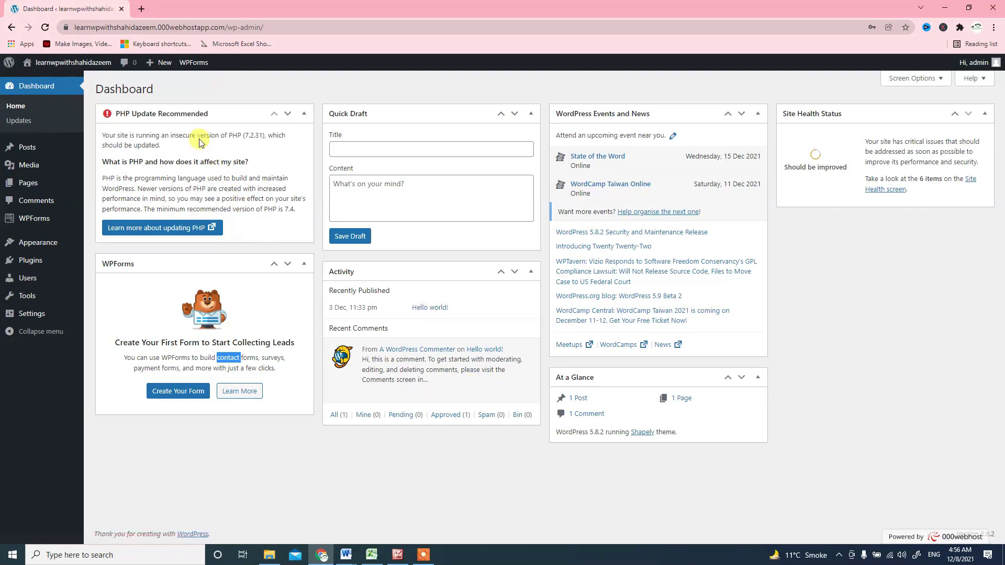
- Collapse all seven dashboard widgets, from PHP Update Recommended and WPForms through to Site Health Status, so only their headings show
{"action": "left_click", "coordinate": [238, 114]}
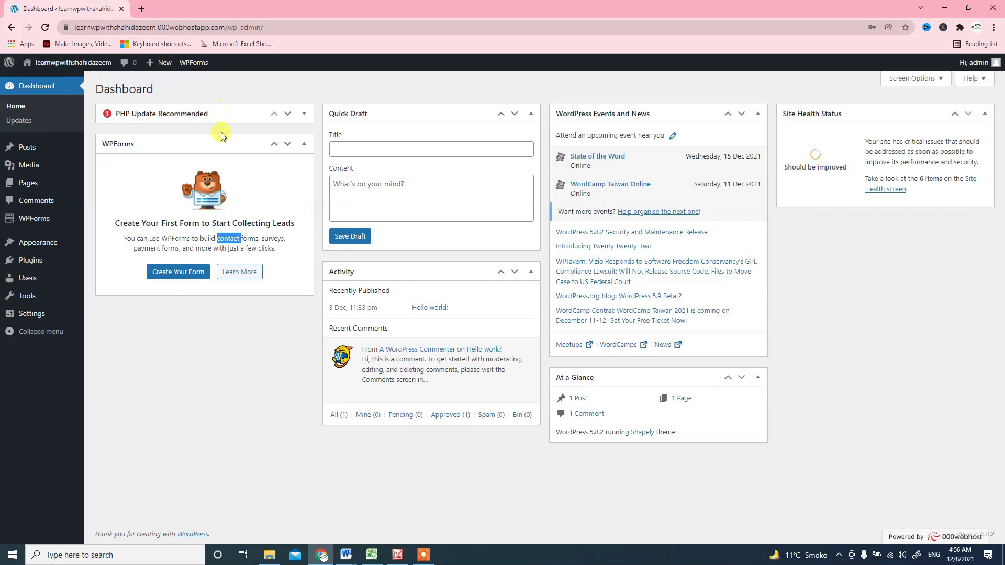
{"action": "left_click", "coordinate": [162, 140]}
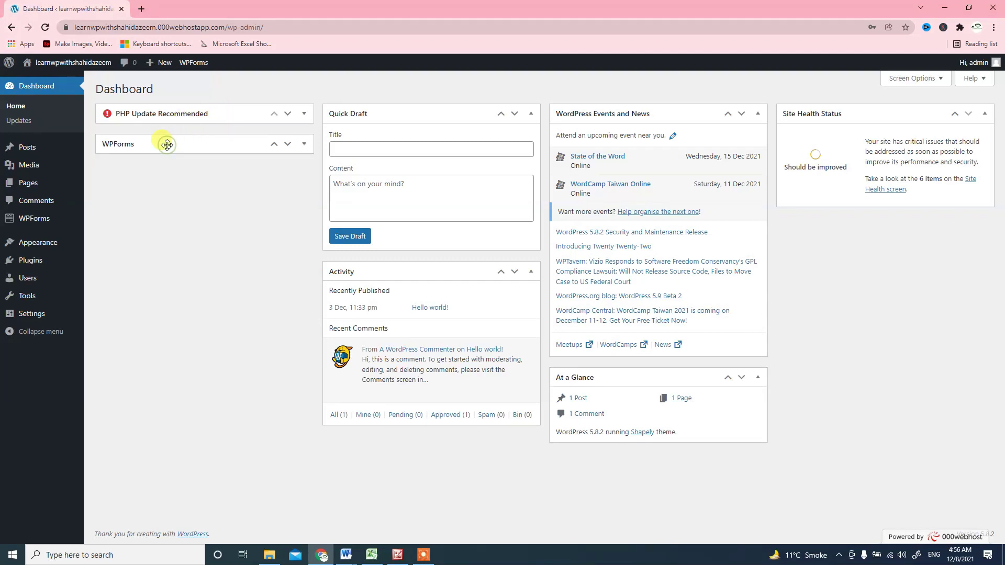
{"action": "left_click", "coordinate": [379, 115]}
{"action": "left_click", "coordinate": [375, 143]}
{"action": "left_click", "coordinate": [617, 117]}
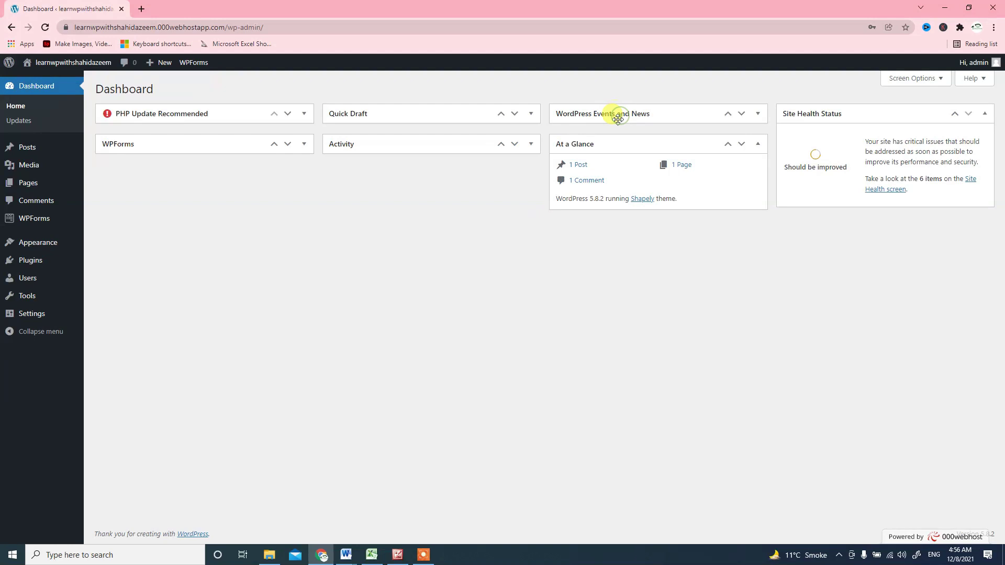
{"action": "left_click", "coordinate": [610, 137]}
{"action": "left_click", "coordinate": [801, 120]}
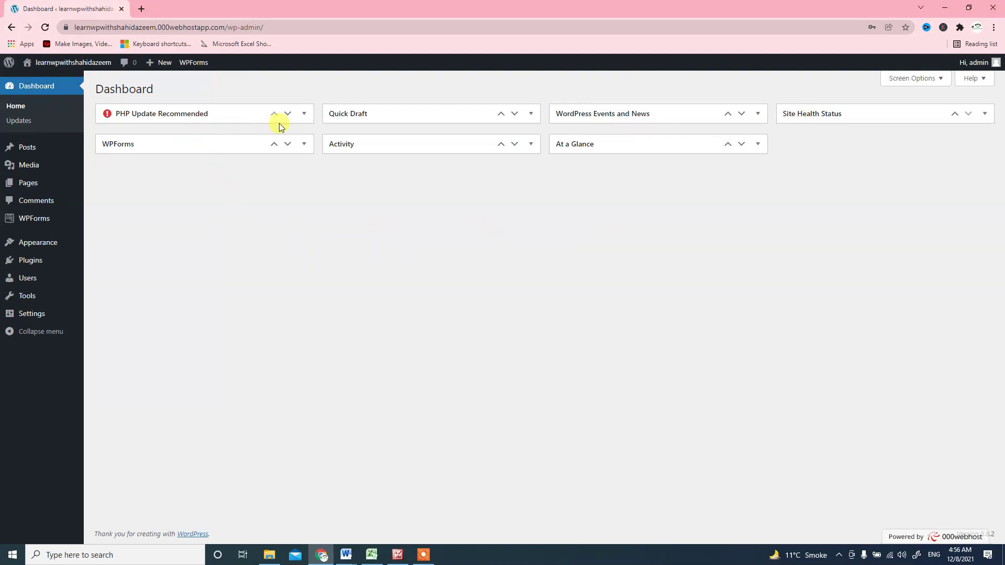
- Expand the PHP Update Recommended widget and collapse it again
{"action": "left_click", "coordinate": [214, 114]}
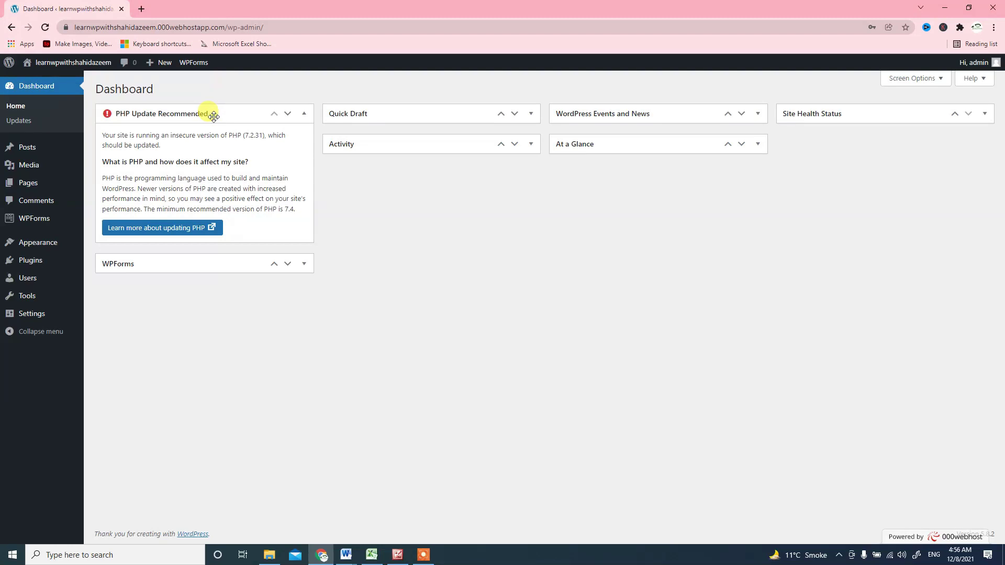
{"action": "left_click", "coordinate": [214, 114]}
{"action": "left_click", "coordinate": [304, 116]}
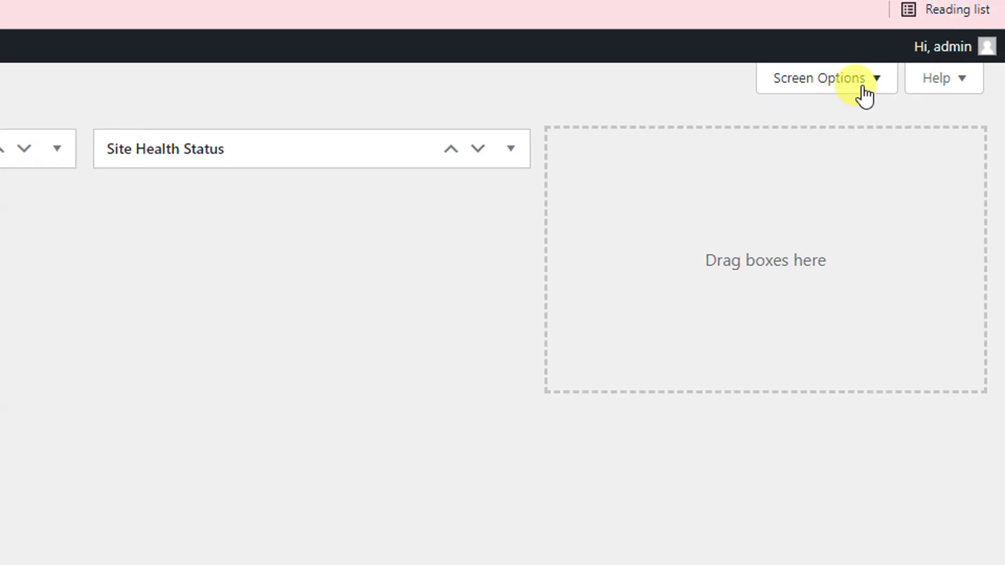
- In the dashboard's Screen Options, keep PHP Update Recommended hidden and show the WPForms and Activity widgets
{"action": "left_click", "coordinate": [861, 88]}
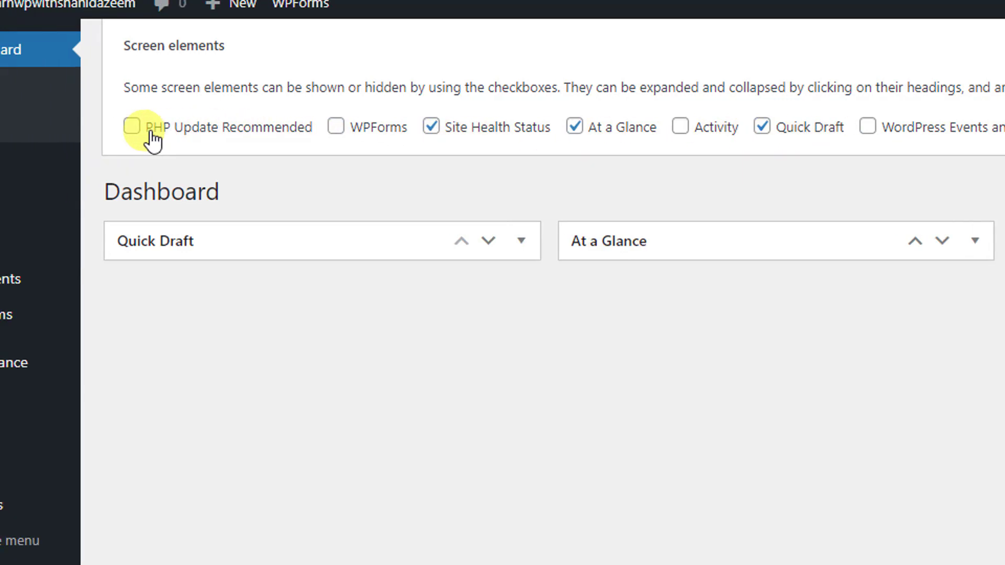
{"action": "left_click", "coordinate": [120, 128]}
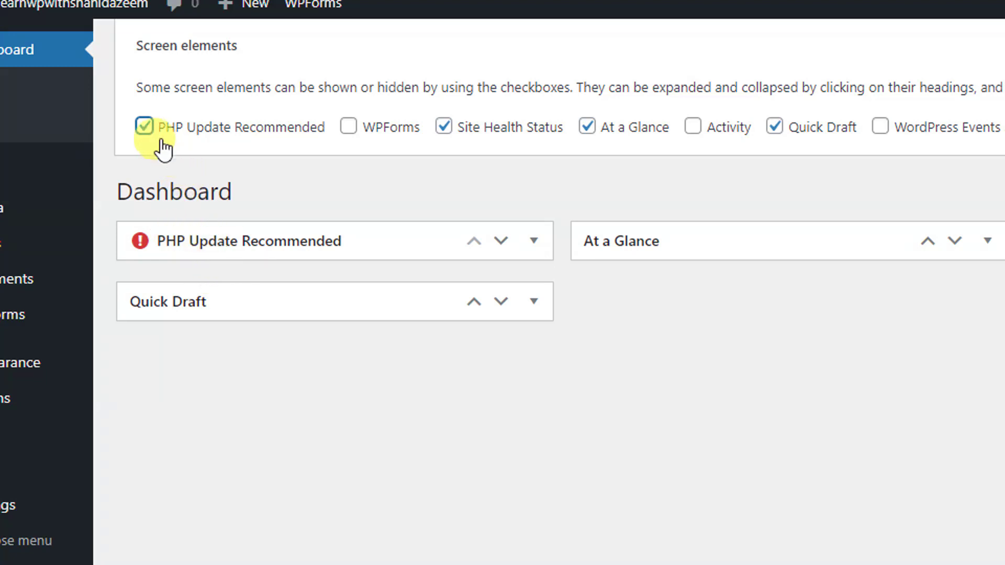
{"action": "left_click", "coordinate": [145, 128]}
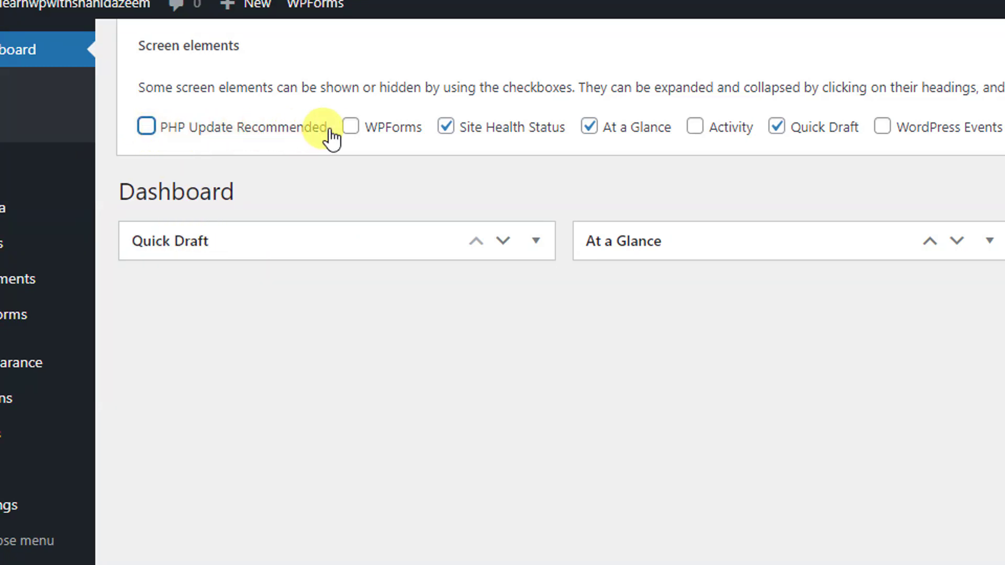
{"action": "left_click", "coordinate": [349, 131]}
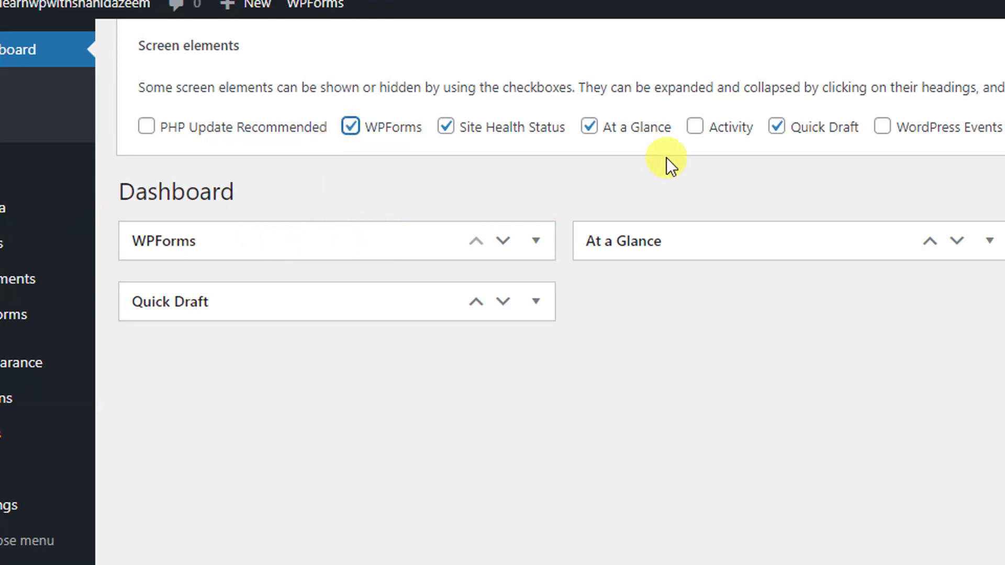
{"action": "left_click", "coordinate": [692, 132]}
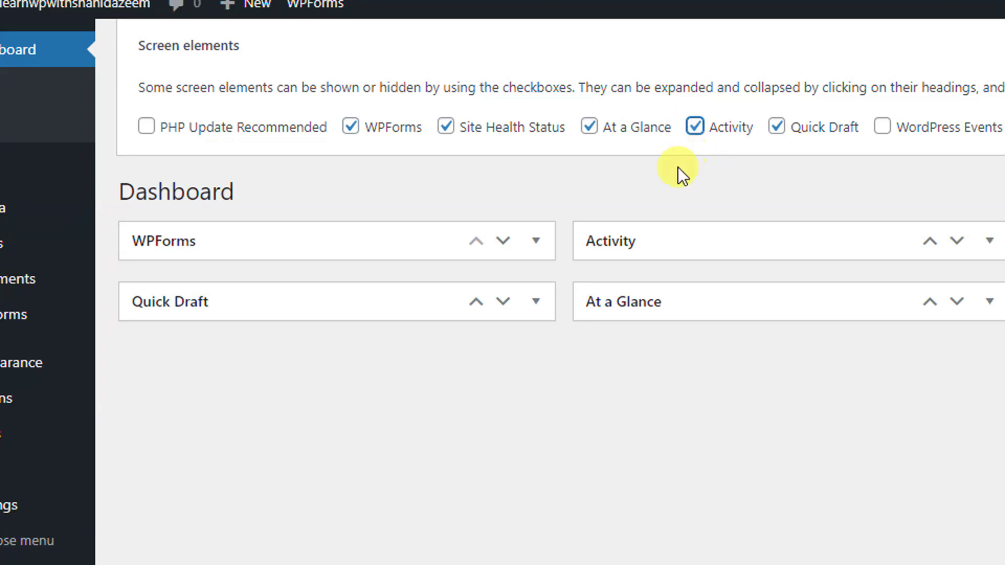
- Expand the Activity widget to review its recently published posts and recent comments, and collapse it again
{"action": "left_click", "coordinate": [661, 231]}
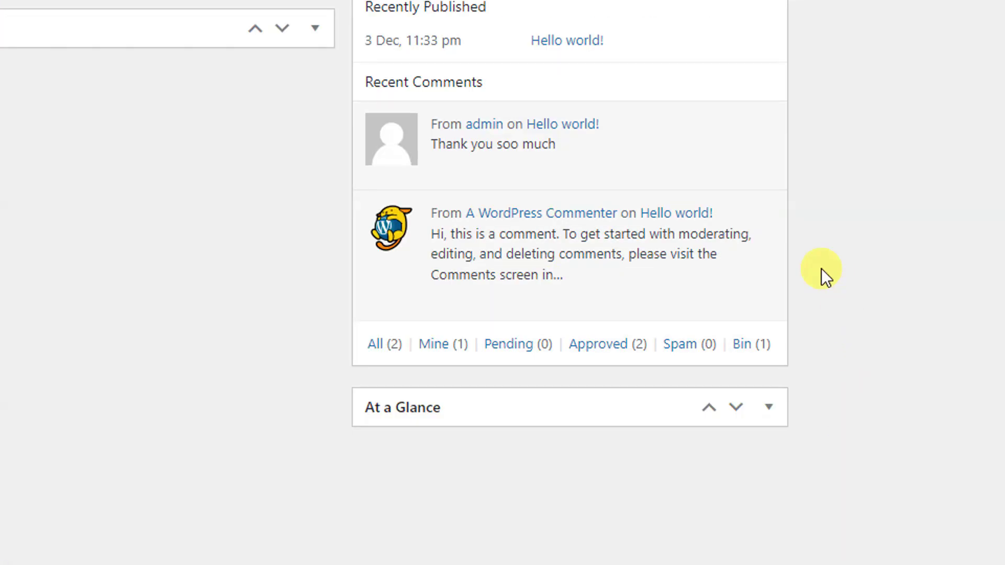
{"action": "mouse_move", "coordinate": [545, 155]}
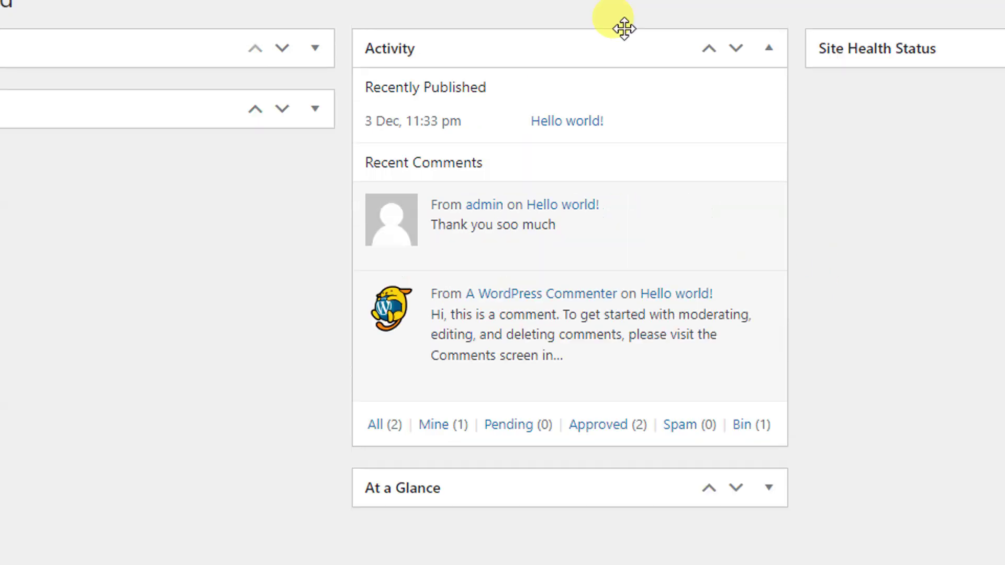
{"action": "left_click", "coordinate": [768, 47]}
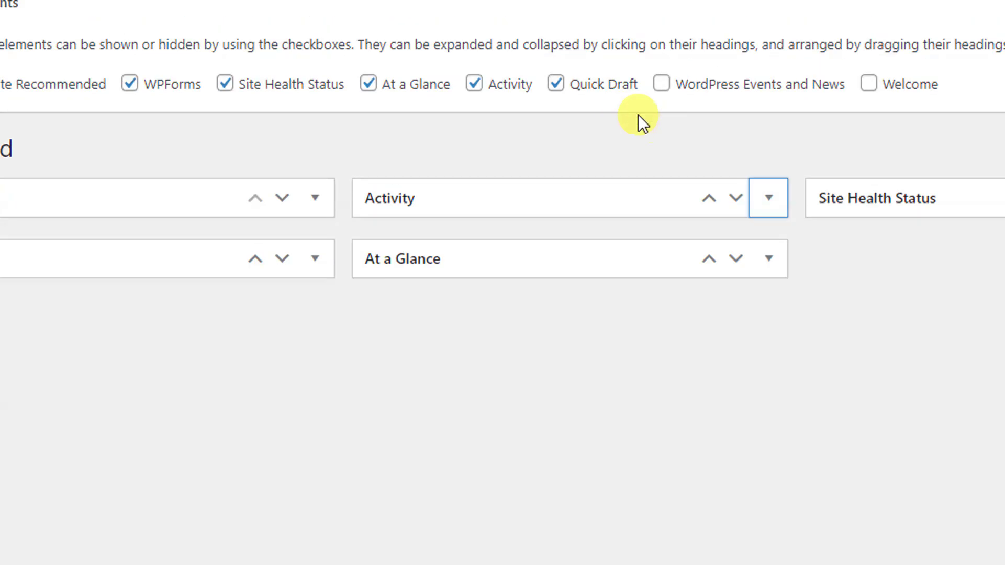
- Hide the Quick Draft widget and the WordPress Events and News widget from the dashboard
{"action": "left_click", "coordinate": [564, 88]}
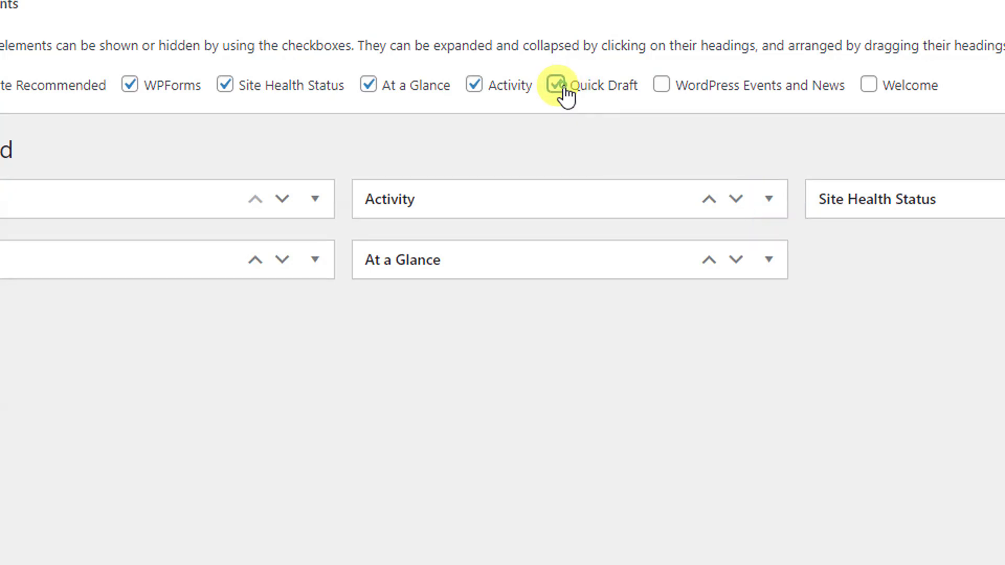
{"action": "left_click", "coordinate": [661, 93]}
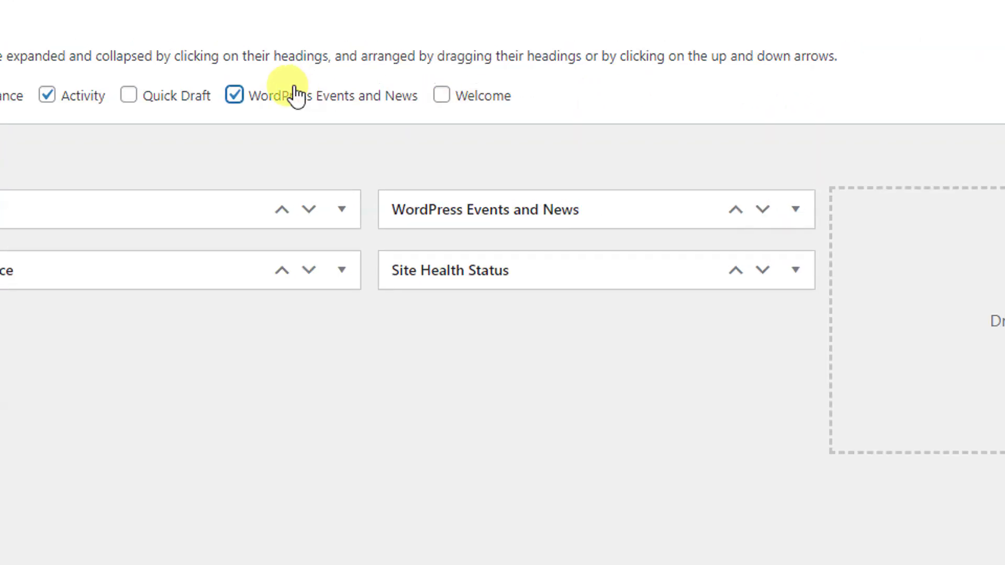
{"action": "left_click", "coordinate": [247, 96]}
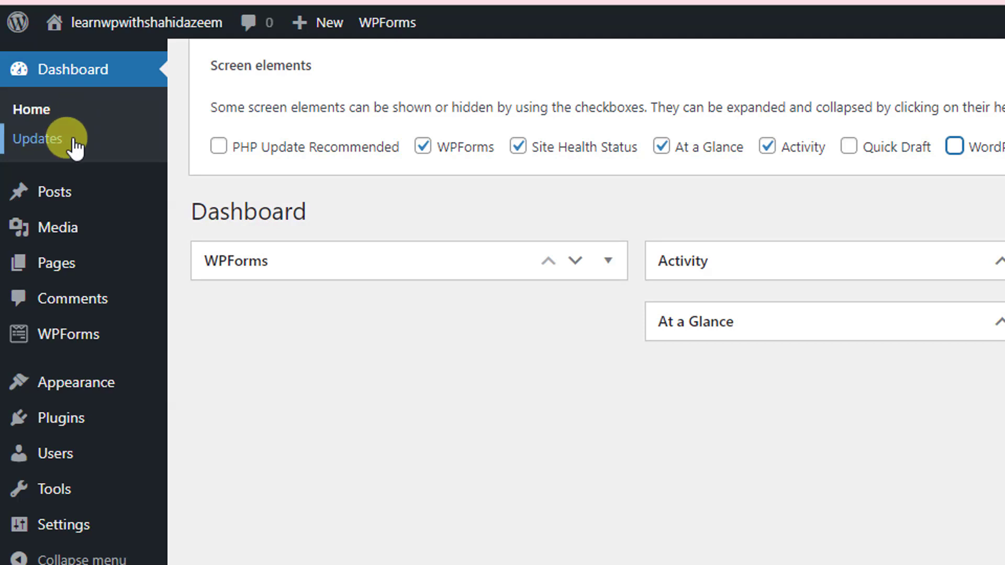
- Open the WordPress Updates page and check the update status of WordPress, plugins, themes and translations
{"action": "mouse_move", "coordinate": [74, 195]}
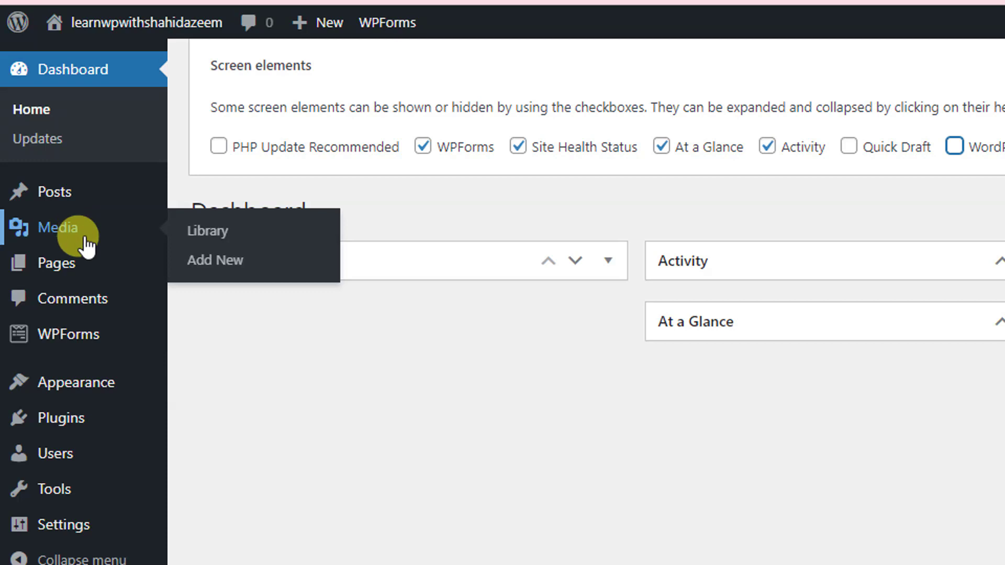
{"action": "mouse_move", "coordinate": [83, 277]}
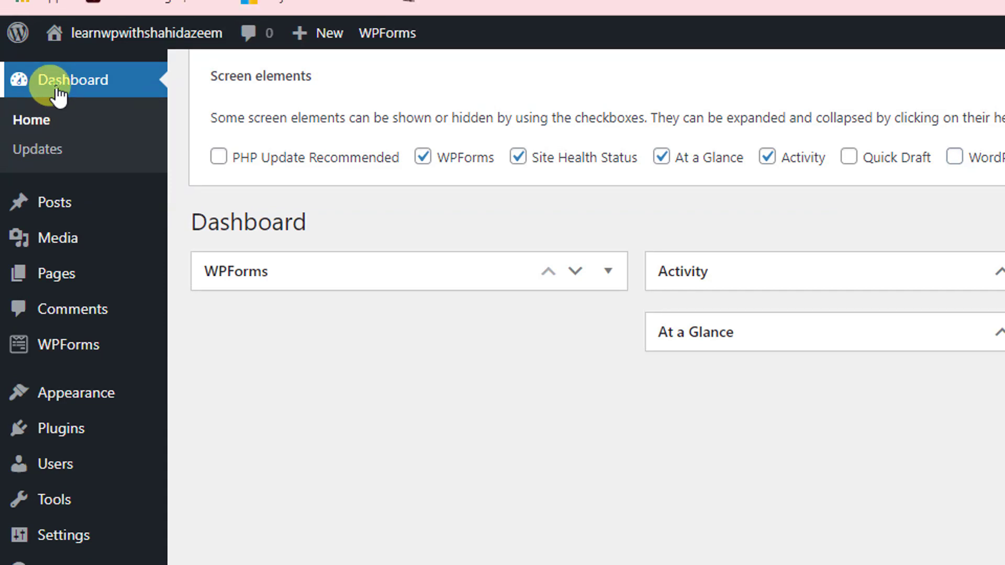
{"action": "left_click", "coordinate": [55, 89]}
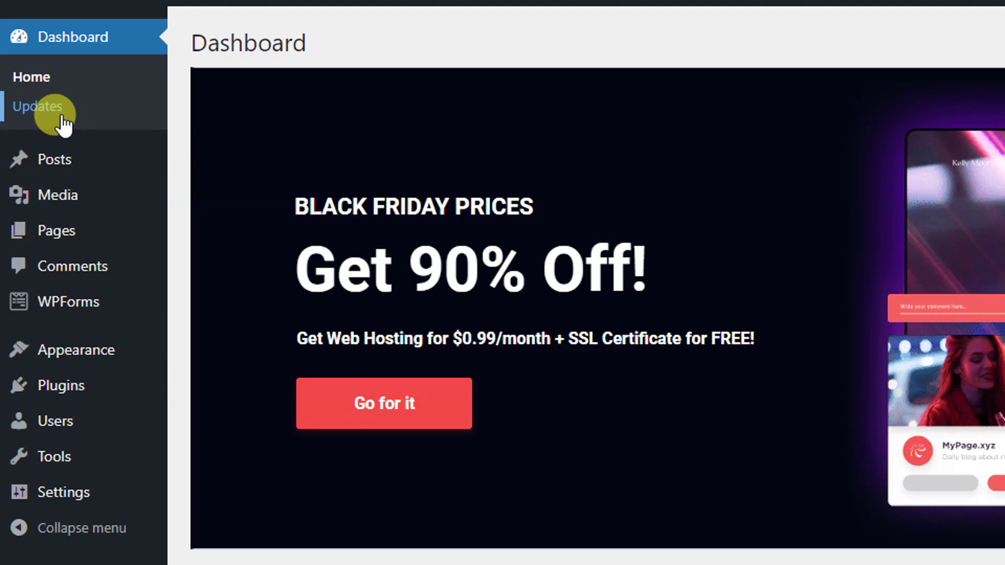
{"action": "left_click", "coordinate": [62, 118]}
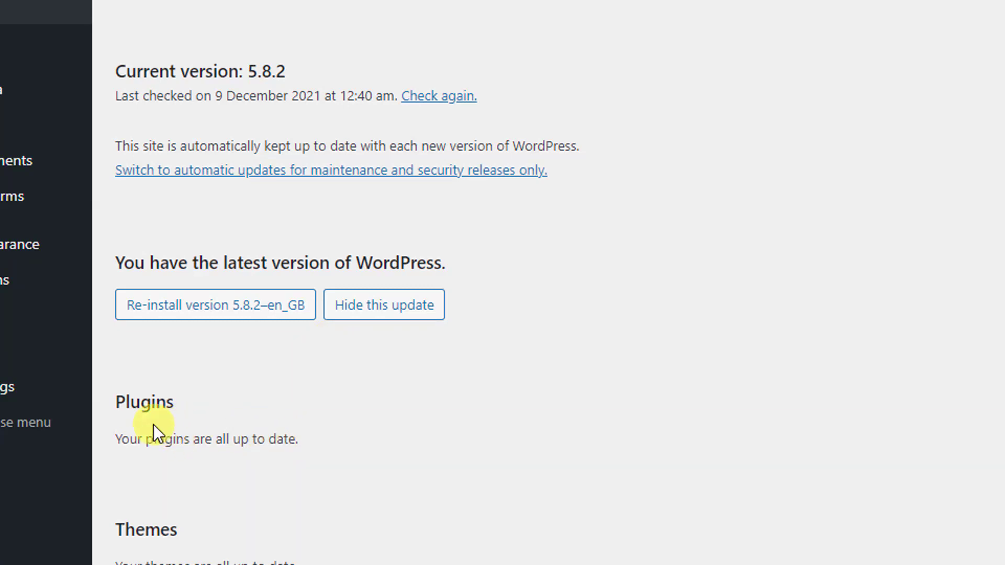
{"action": "scroll", "coordinate": [162, 423], "scroll_direction": "down", "scroll_amount": 1}
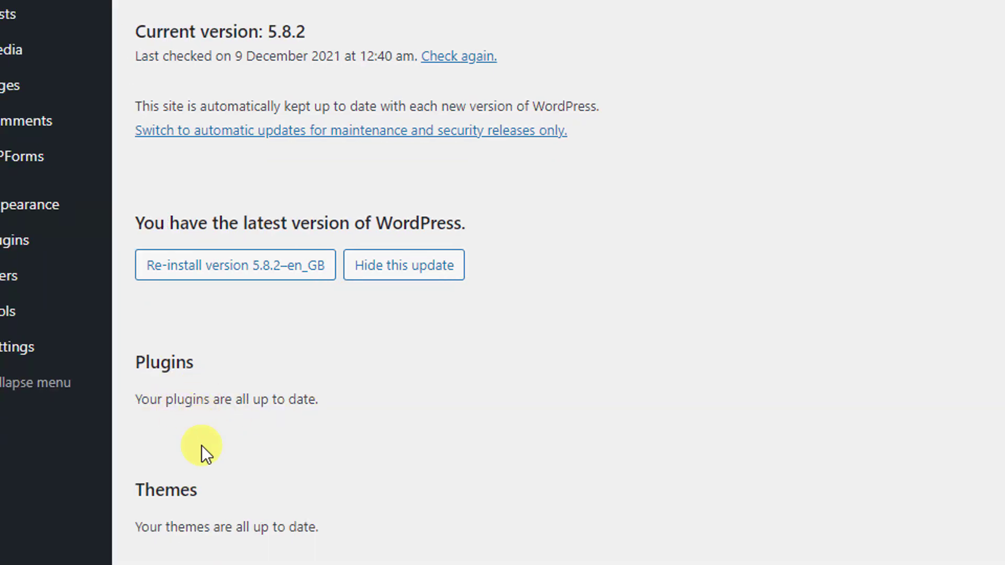
{"action": "scroll", "coordinate": [200, 451], "scroll_direction": "down", "scroll_amount": 3}
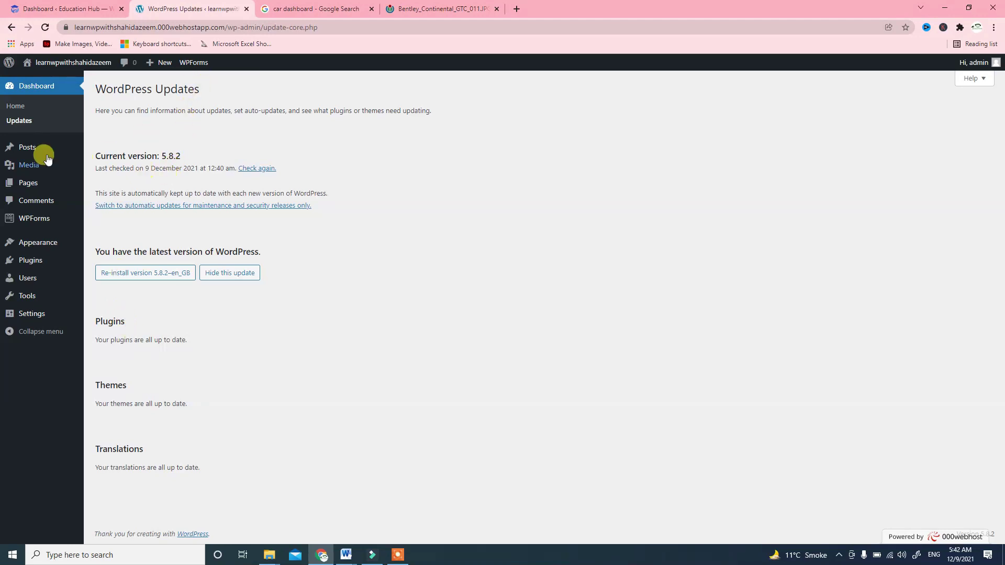
- Upload the image My Post (6) from the Downloads folder to the Media Library
{"action": "mouse_move", "coordinate": [6, 149]}
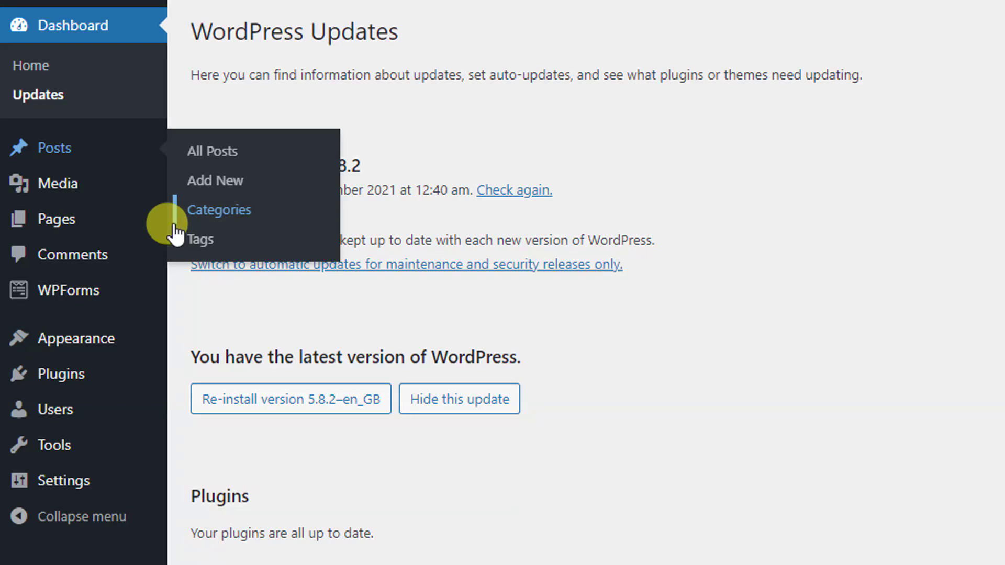
{"action": "mouse_move", "coordinate": [97, 201]}
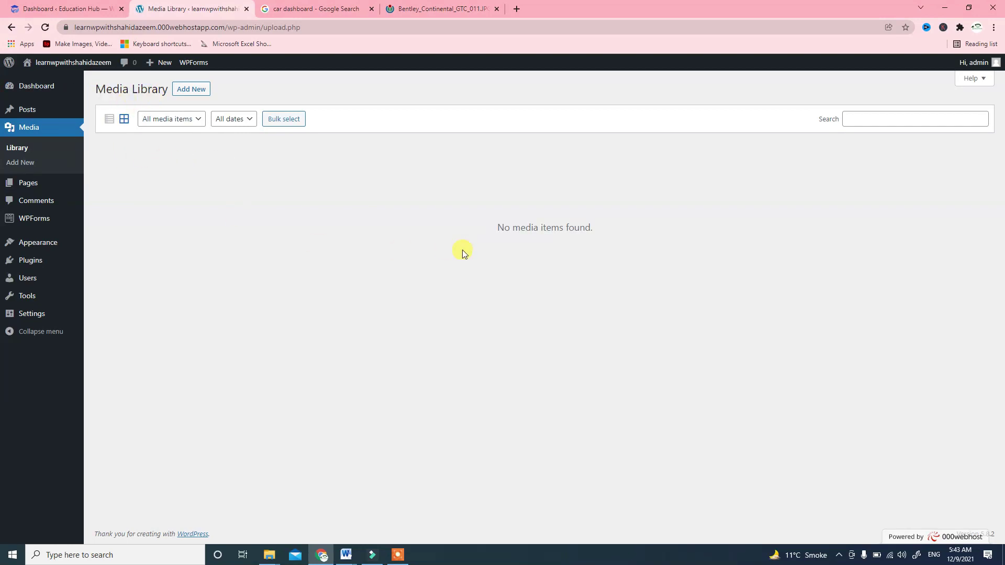
{"action": "left_click", "coordinate": [193, 92]}
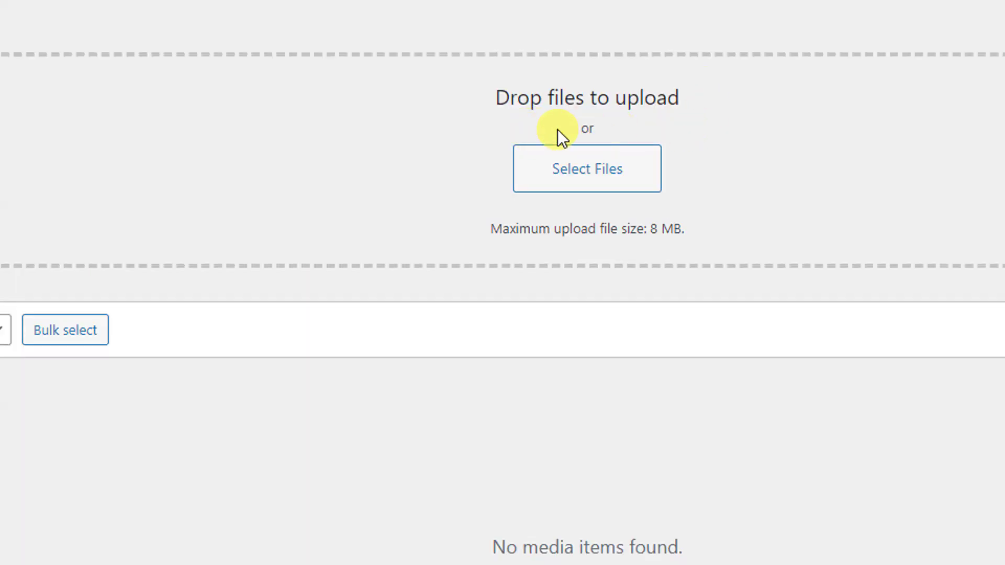
{"action": "left_click", "coordinate": [586, 168]}
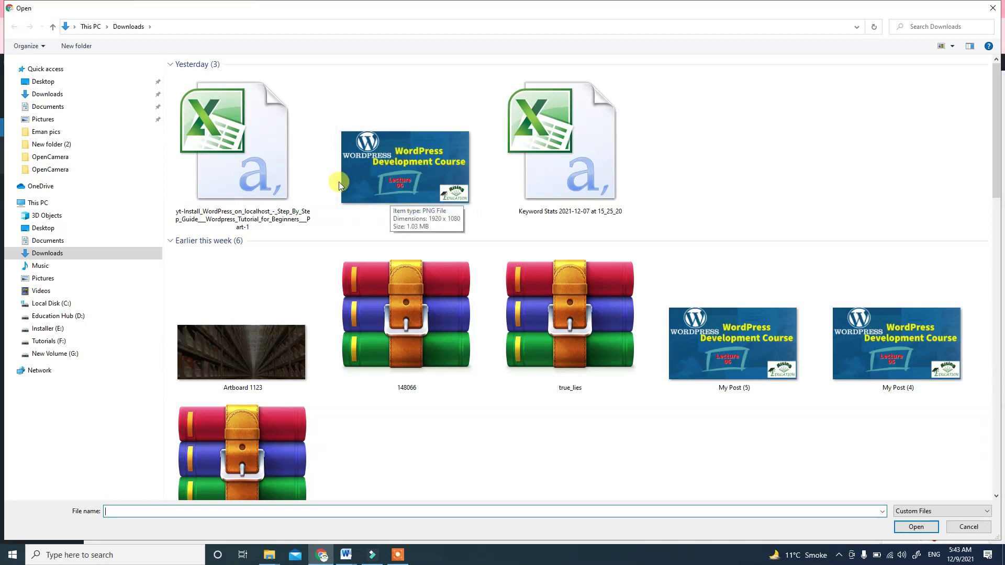
{"action": "left_click", "coordinate": [411, 178]}
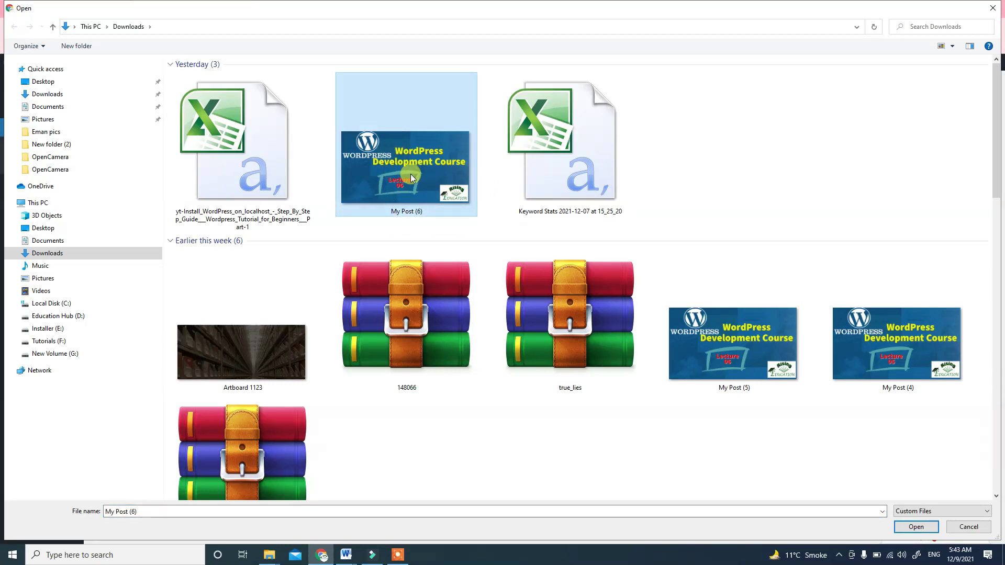
{"action": "left_click", "coordinate": [915, 529]}
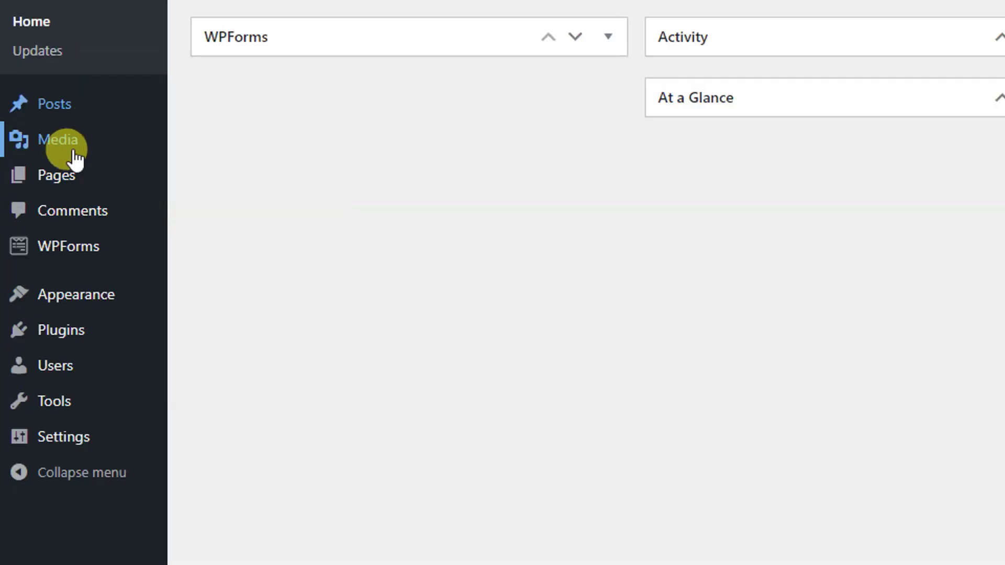
- Open the list of all the site's pages
{"action": "mouse_move", "coordinate": [68, 180]}
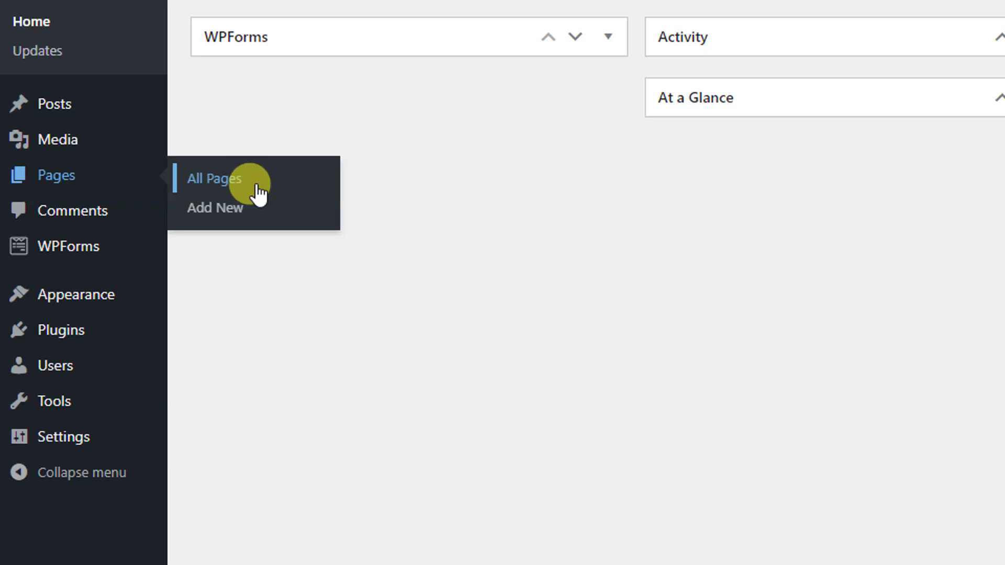
{"action": "left_click", "coordinate": [260, 195]}
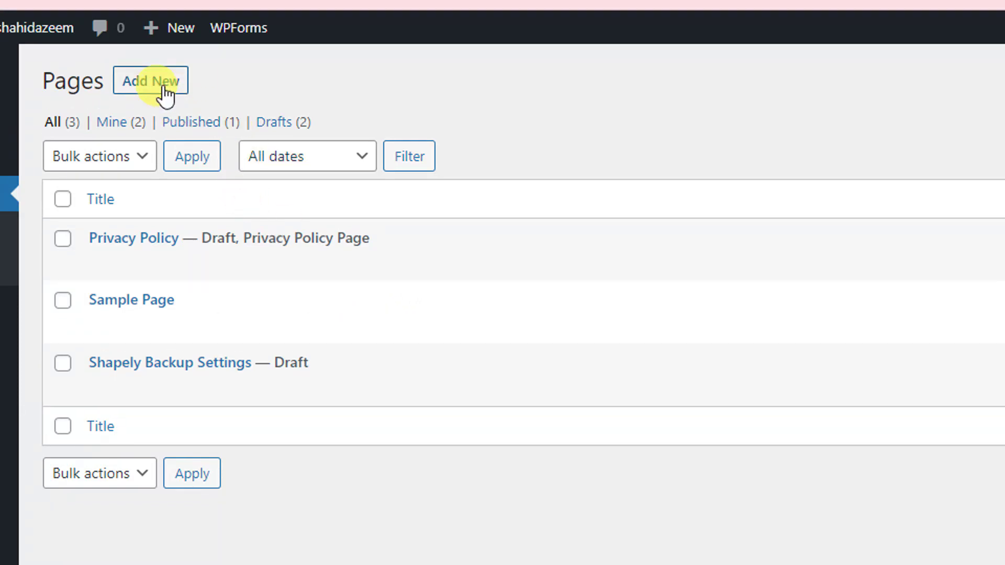
- Open the Comments section and reply "Thank You" to the comment on the Hello world! post
{"action": "mouse_move", "coordinate": [143, 258]}
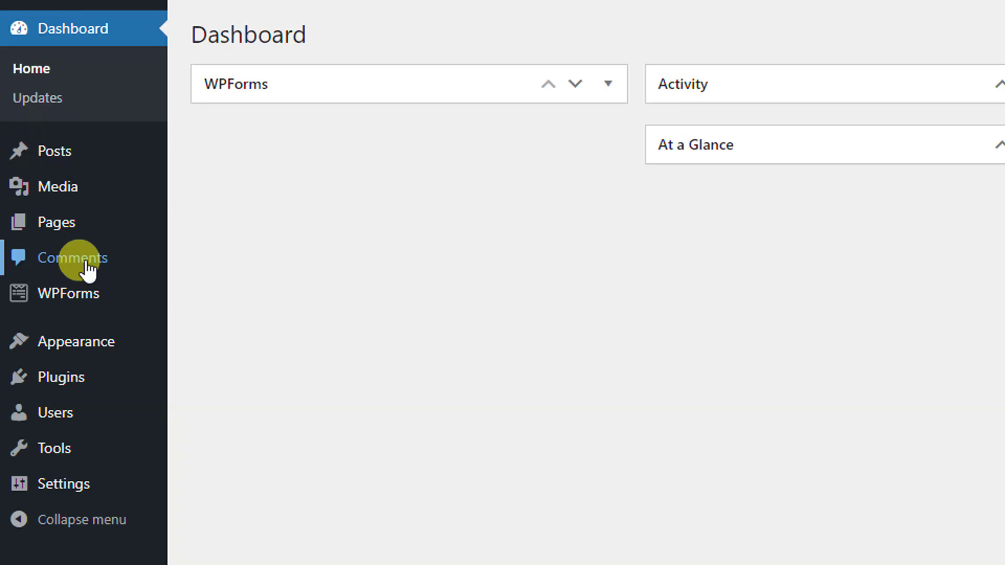
{"action": "left_click", "coordinate": [86, 264]}
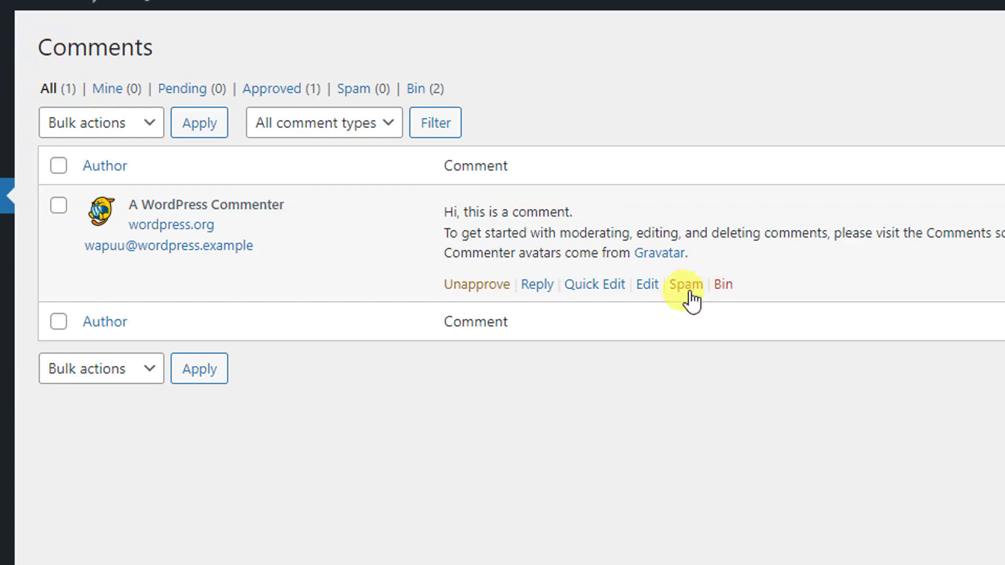
{"action": "left_click", "coordinate": [537, 285]}
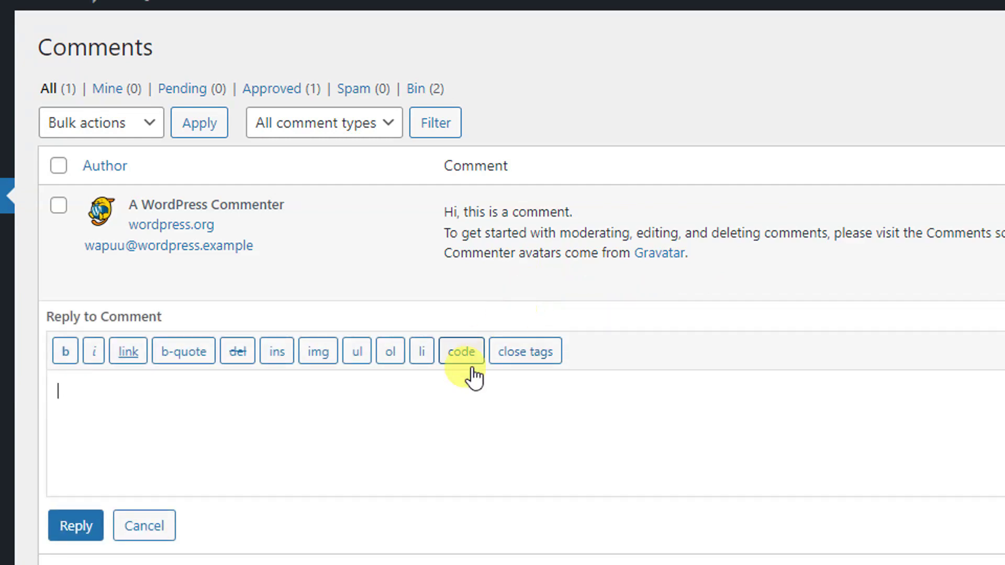
{"action": "type", "text": "Thank You"}
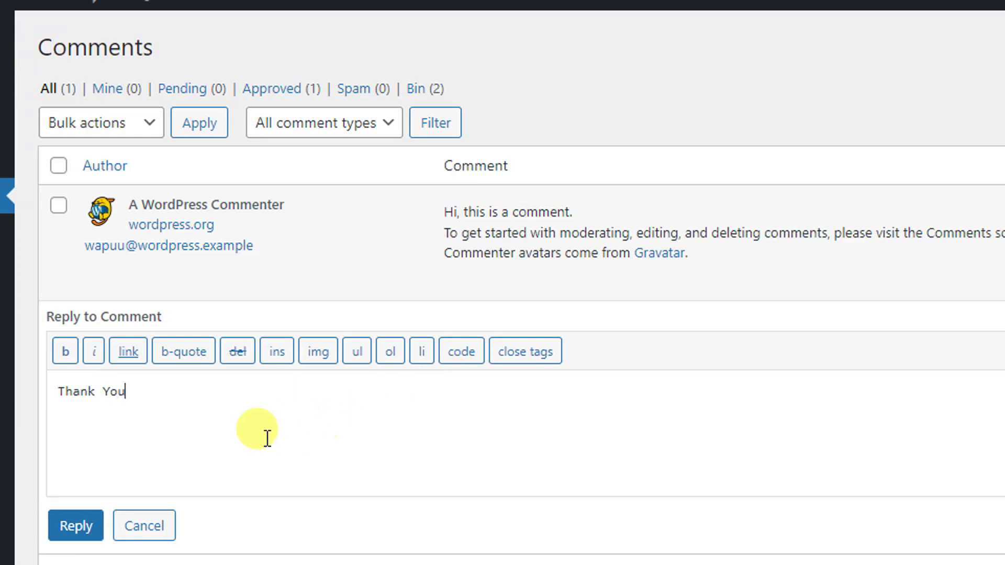
{"action": "left_click", "coordinate": [154, 487]}
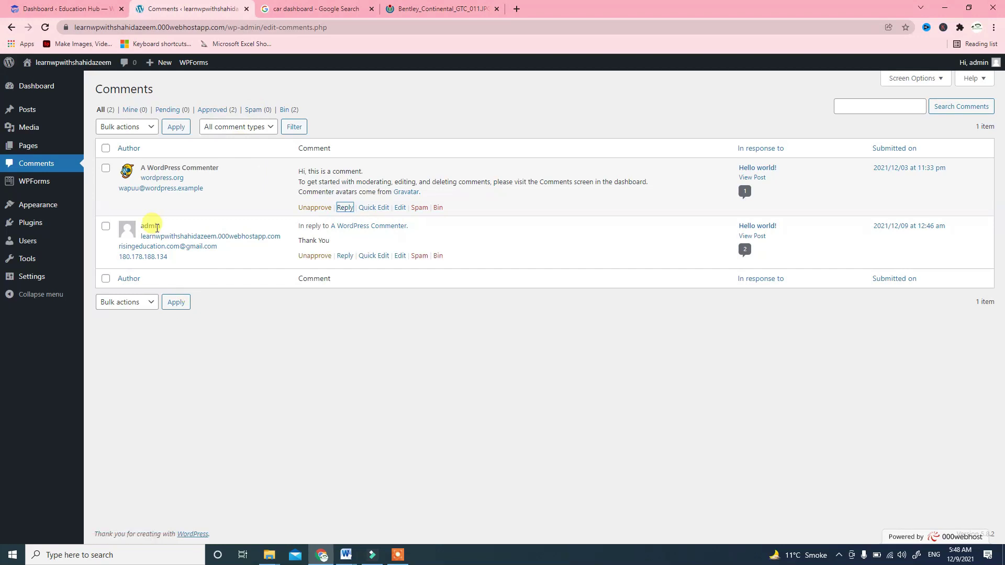
- Open the Themes page and look over the installed themes and their activation and preview options
{"action": "mouse_move", "coordinate": [13, 181]}
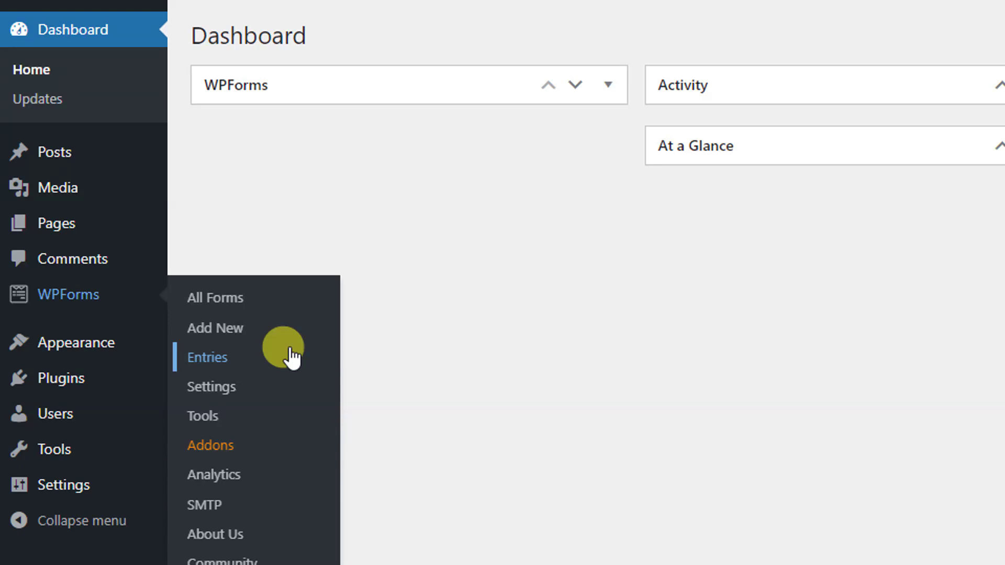
{"action": "mouse_move", "coordinate": [89, 346]}
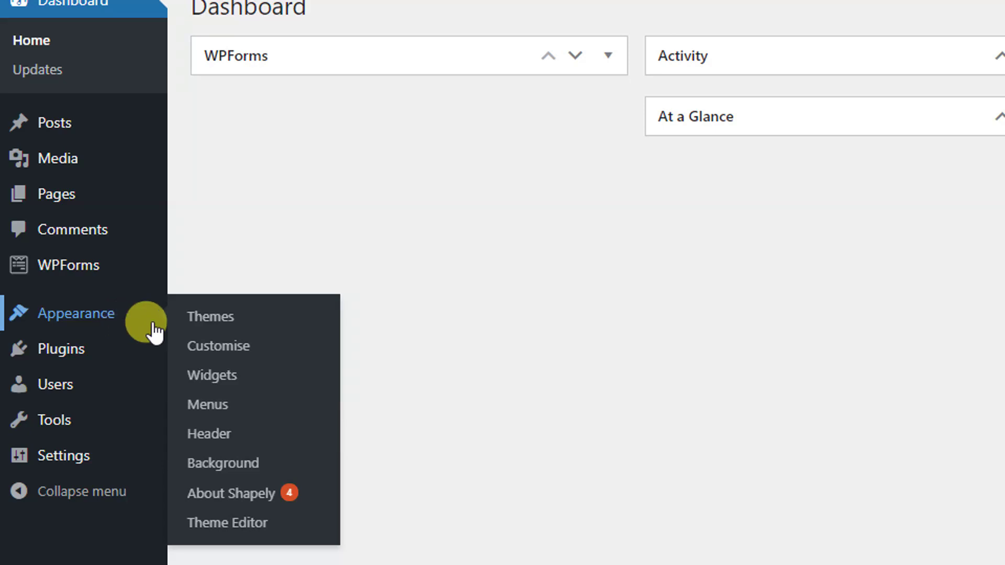
{"action": "left_click", "coordinate": [201, 327]}
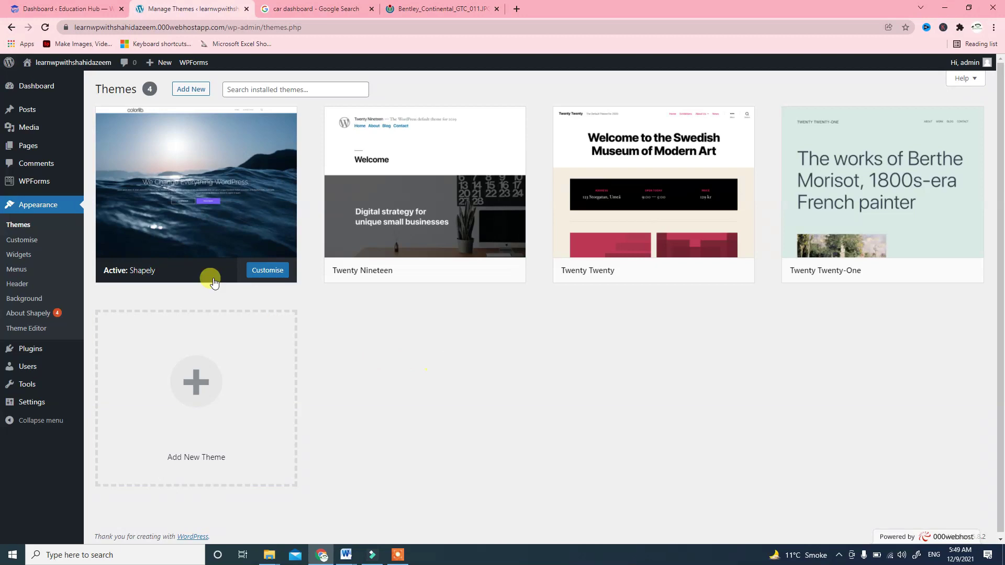
{"action": "mouse_move", "coordinate": [163, 272]}
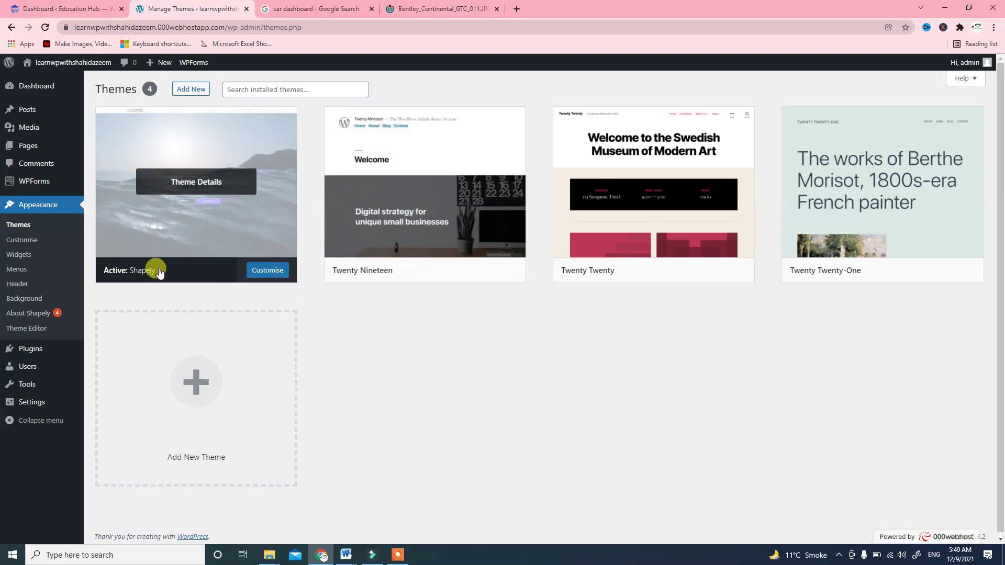
{"action": "mouse_move", "coordinate": [363, 278]}
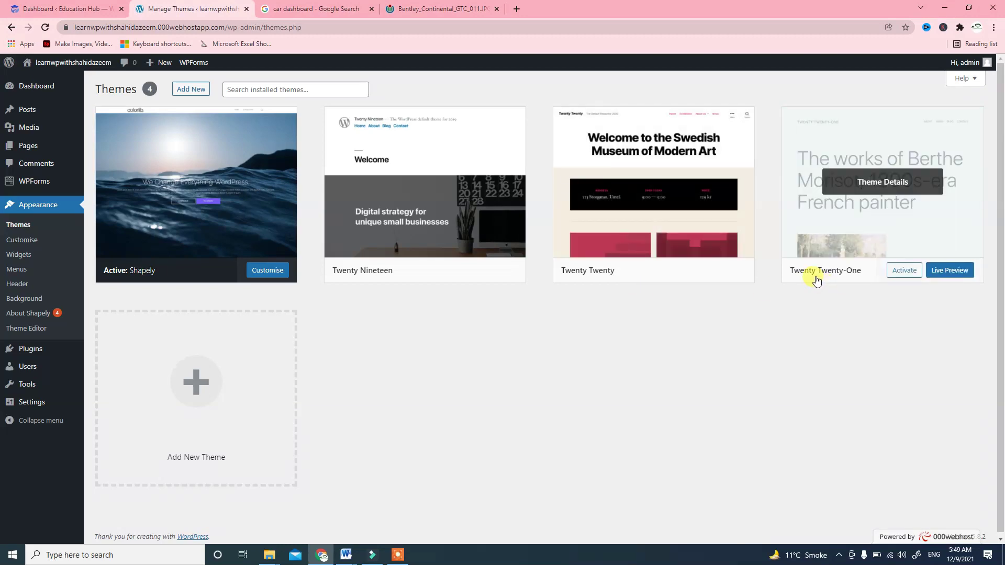
{"action": "mouse_move", "coordinate": [408, 288]}
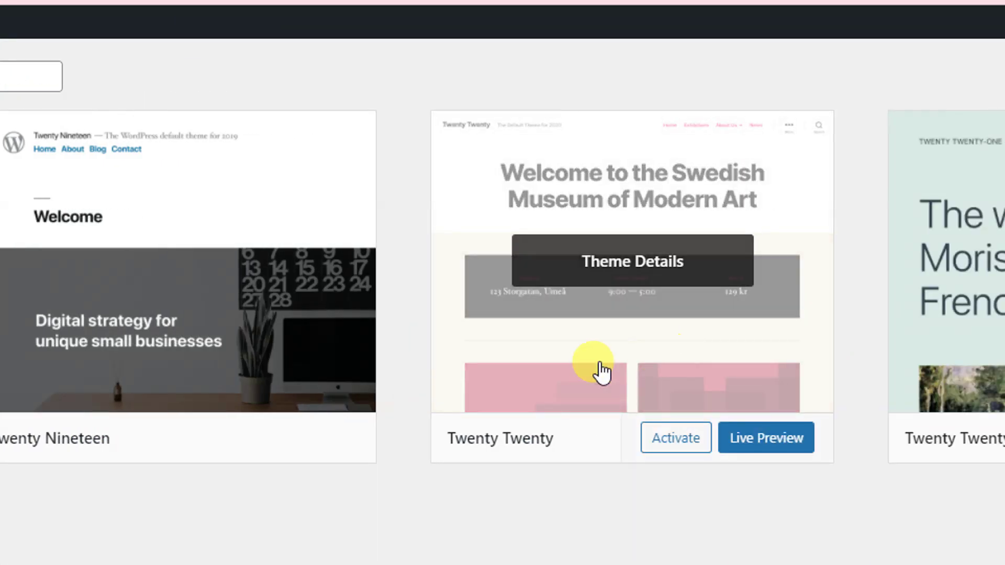
{"action": "mouse_move", "coordinate": [280, 388]}
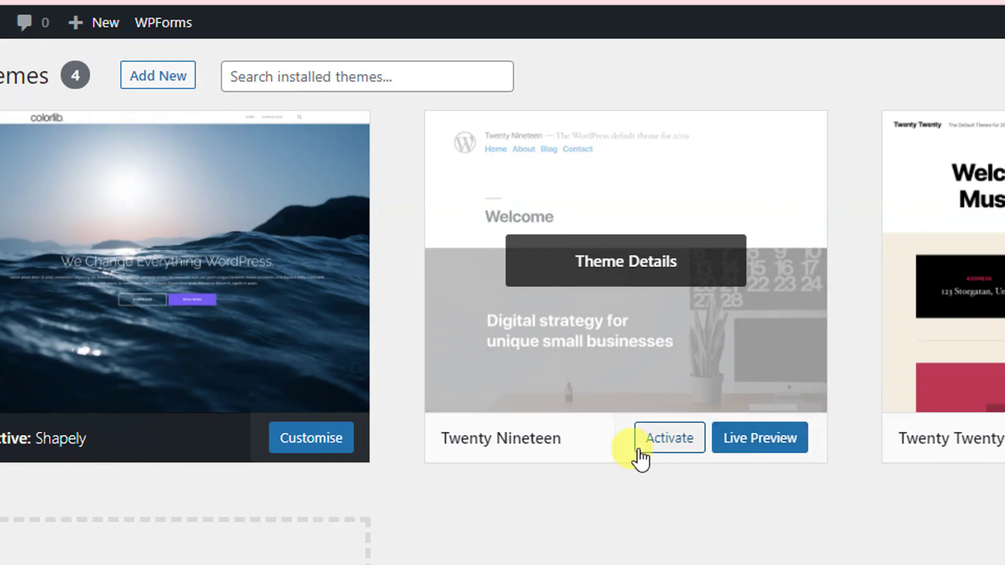
- Delete the installed Twenty Nineteen theme from its theme details
{"action": "left_click", "coordinate": [544, 451]}
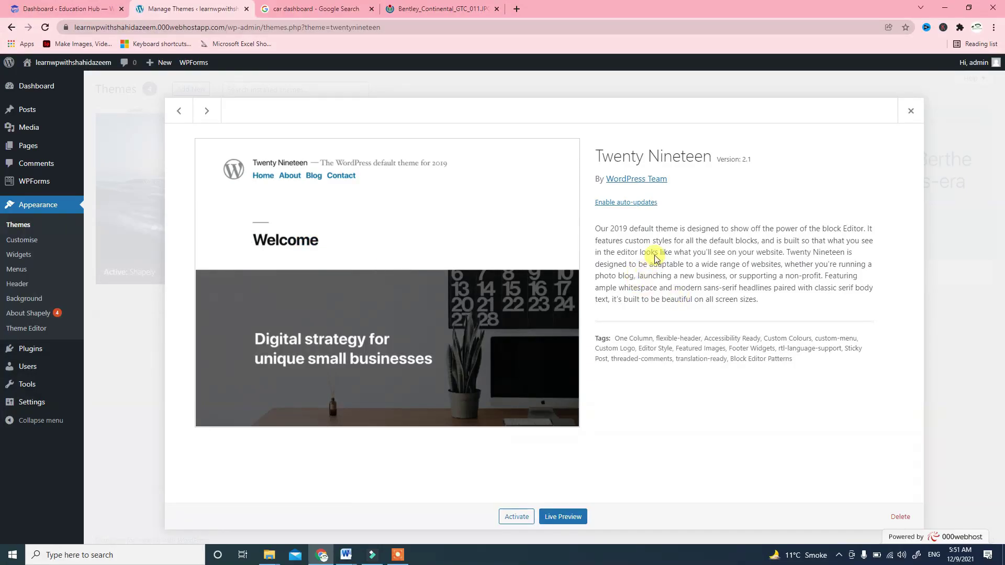
{"action": "left_click", "coordinate": [901, 517]}
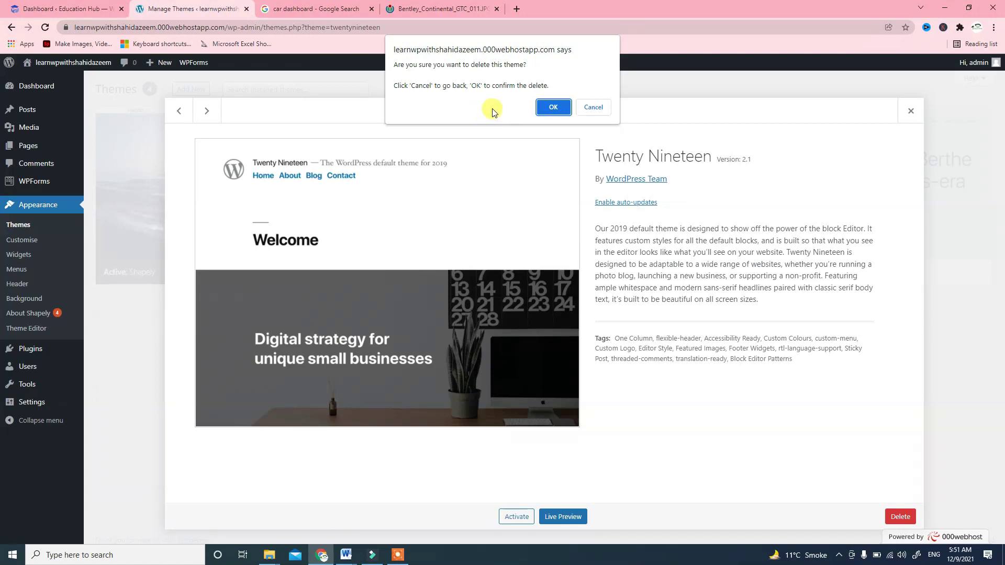
{"action": "left_click", "coordinate": [565, 110]}
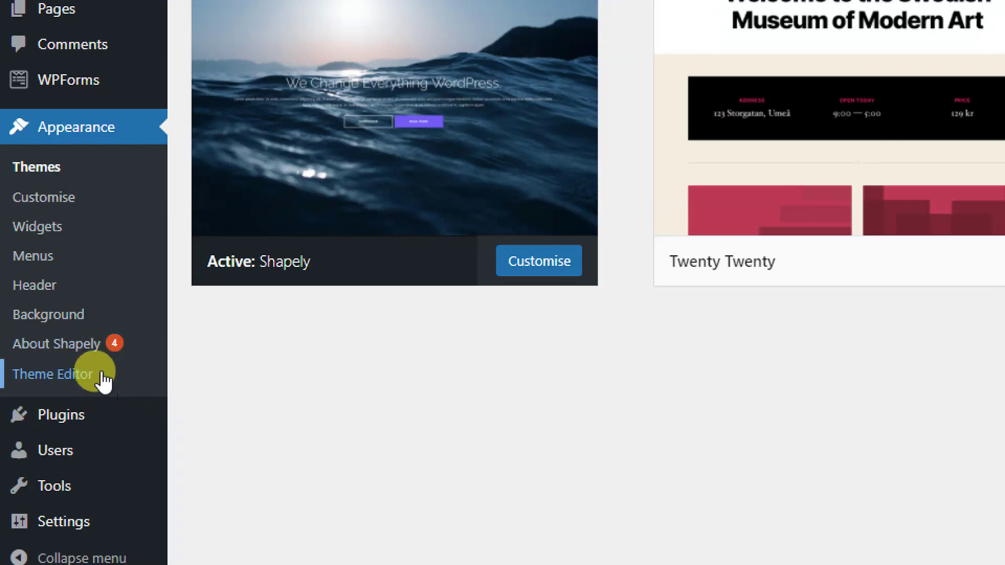
- Open the list of installed plugins and deactivate WPForms Lite
{"action": "mouse_move", "coordinate": [89, 427]}
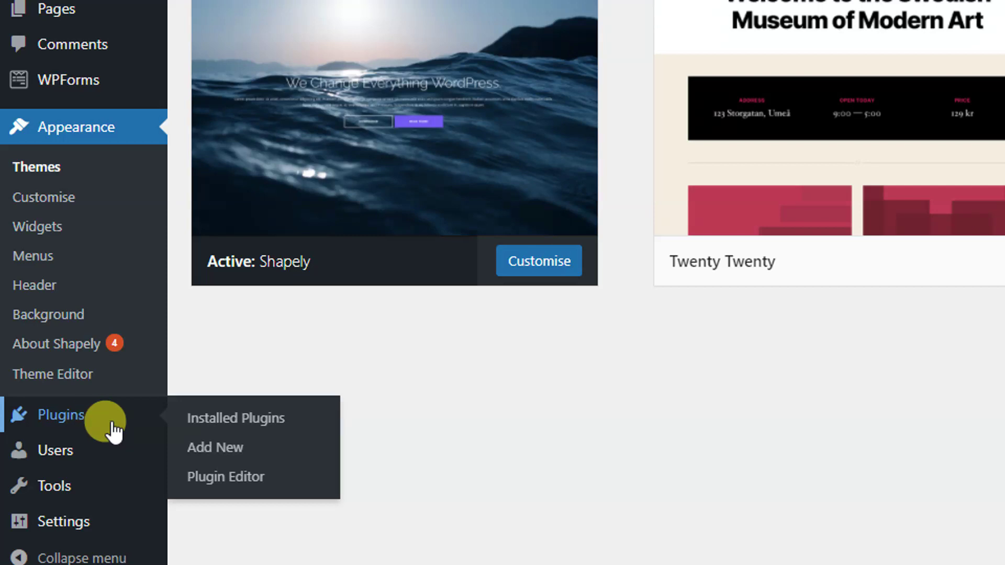
{"action": "left_click", "coordinate": [263, 427]}
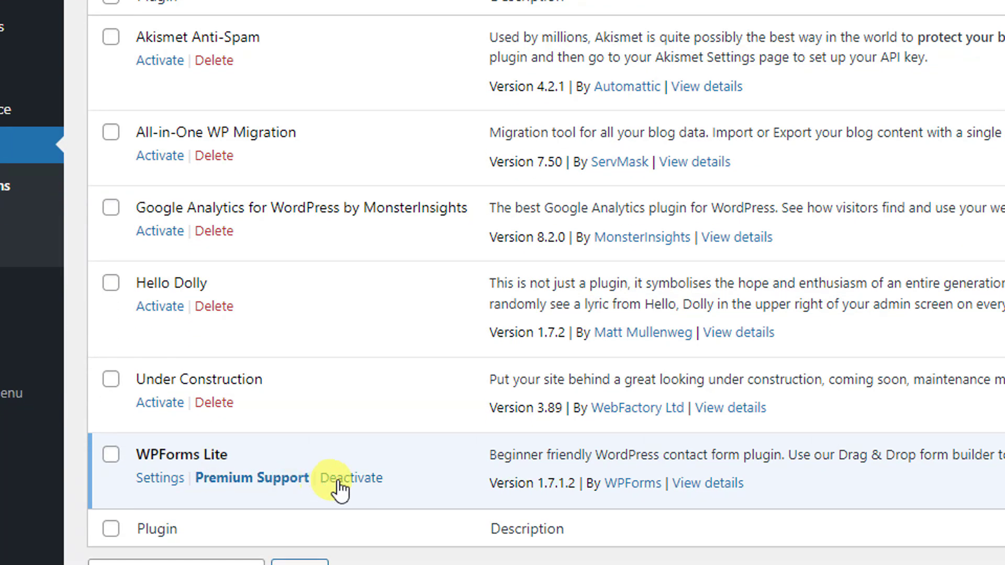
{"action": "left_click", "coordinate": [331, 479]}
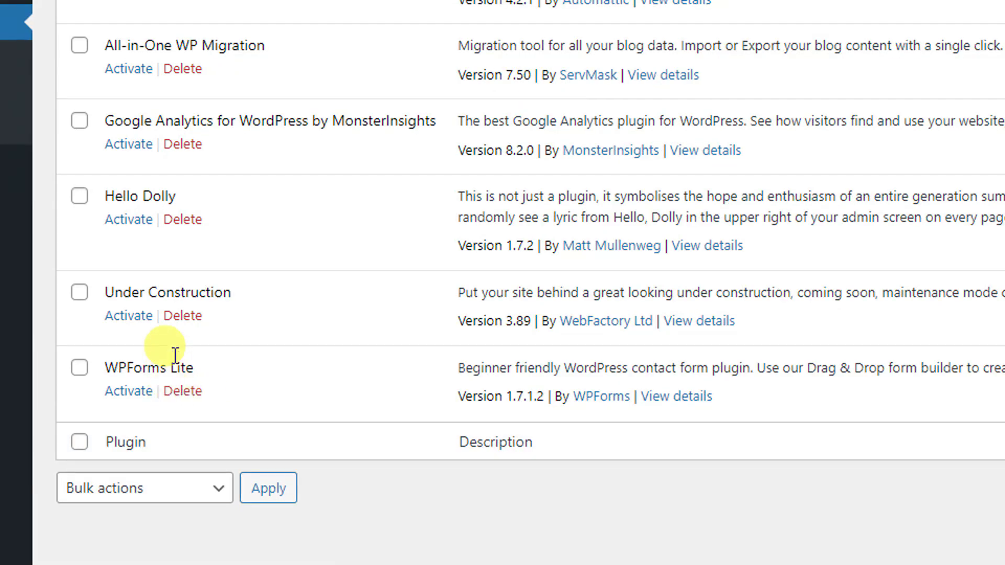
- Delete the Under Construction plugin from the site
{"action": "left_click", "coordinate": [192, 317]}
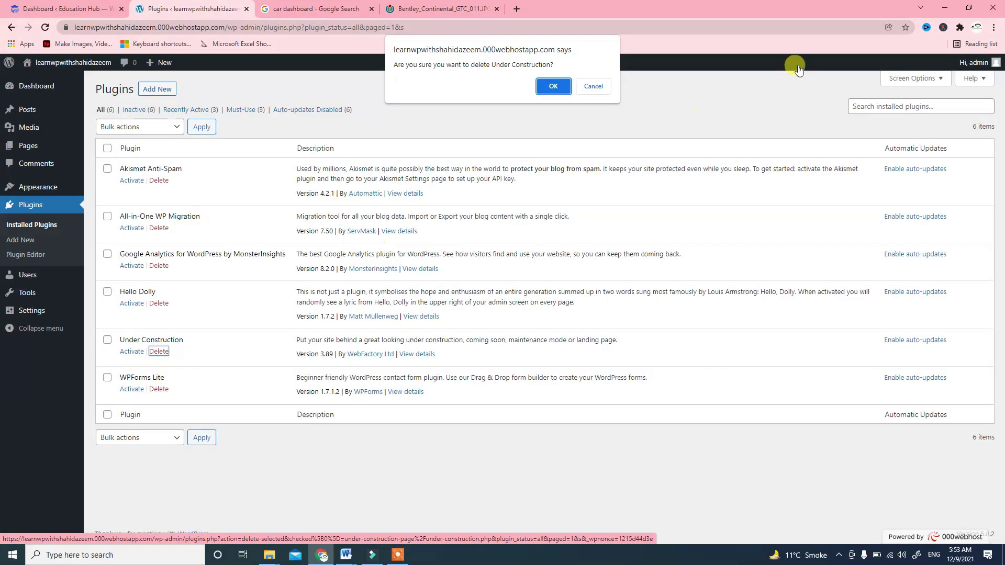
{"action": "left_click", "coordinate": [554, 95]}
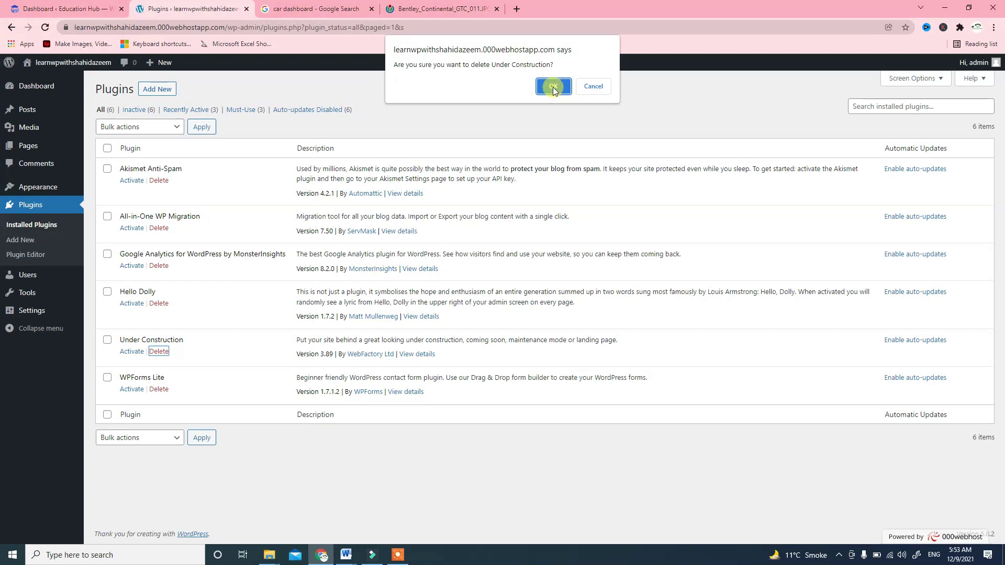
{"action": "left_click", "coordinate": [554, 95]}
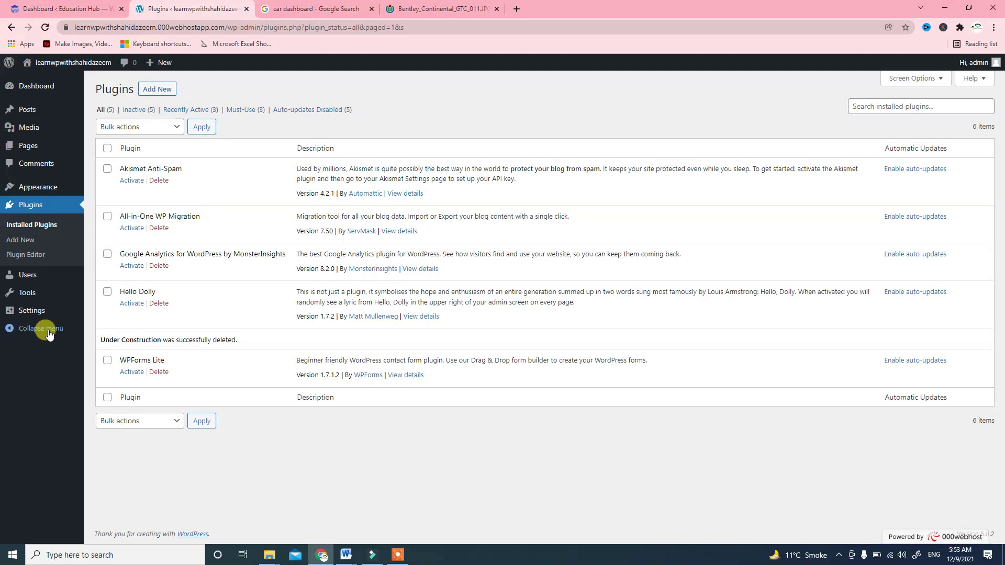
- Open the list of all the site's users and look over the available Tools options
{"action": "mouse_move", "coordinate": [30, 282]}
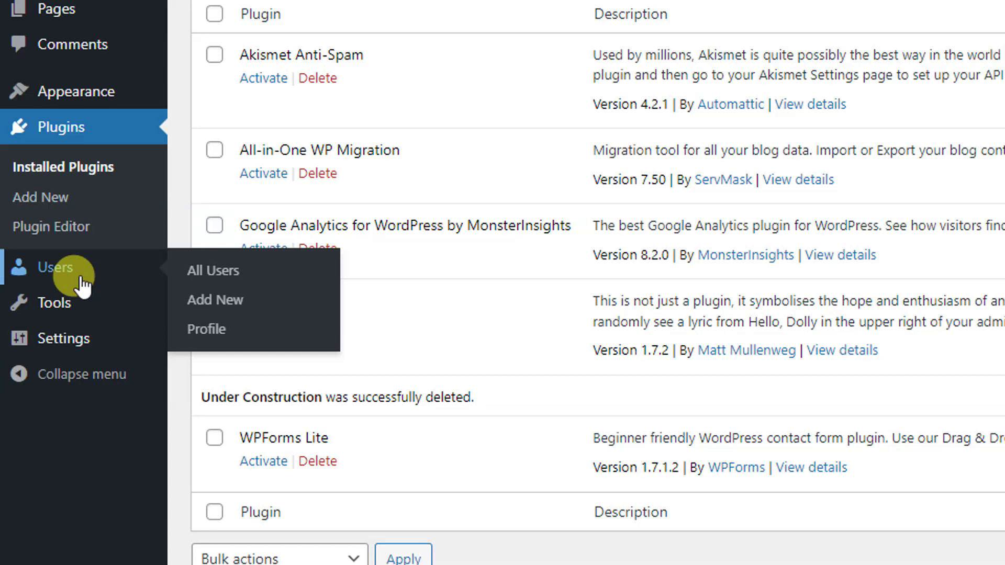
{"action": "left_click", "coordinate": [220, 277]}
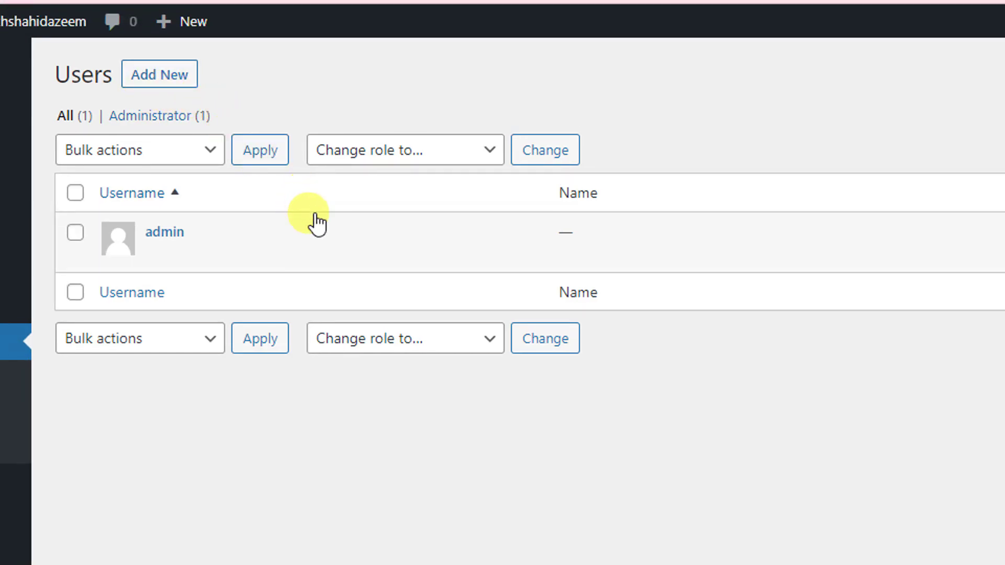
{"action": "mouse_move", "coordinate": [175, 240]}
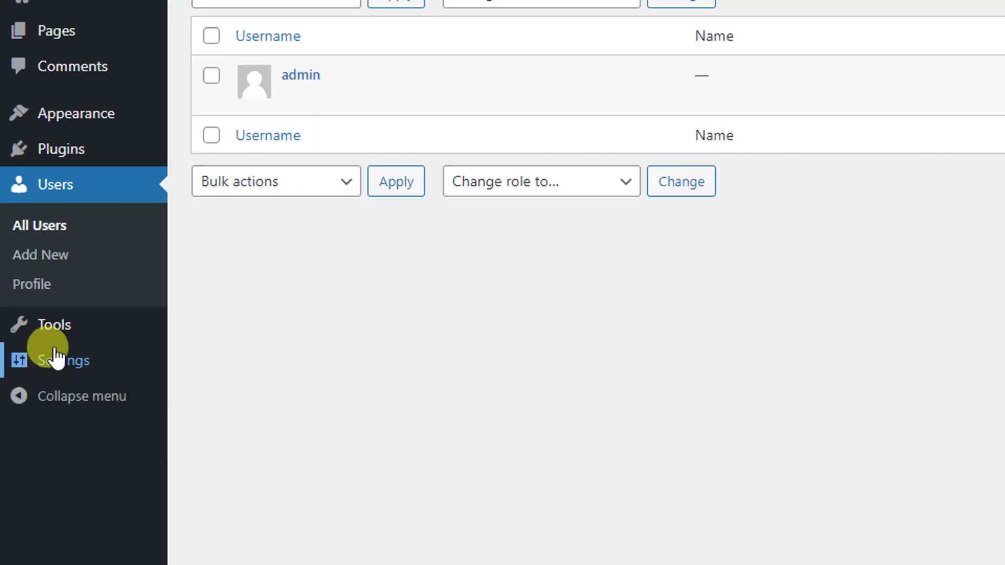
{"action": "mouse_move", "coordinate": [58, 506]}
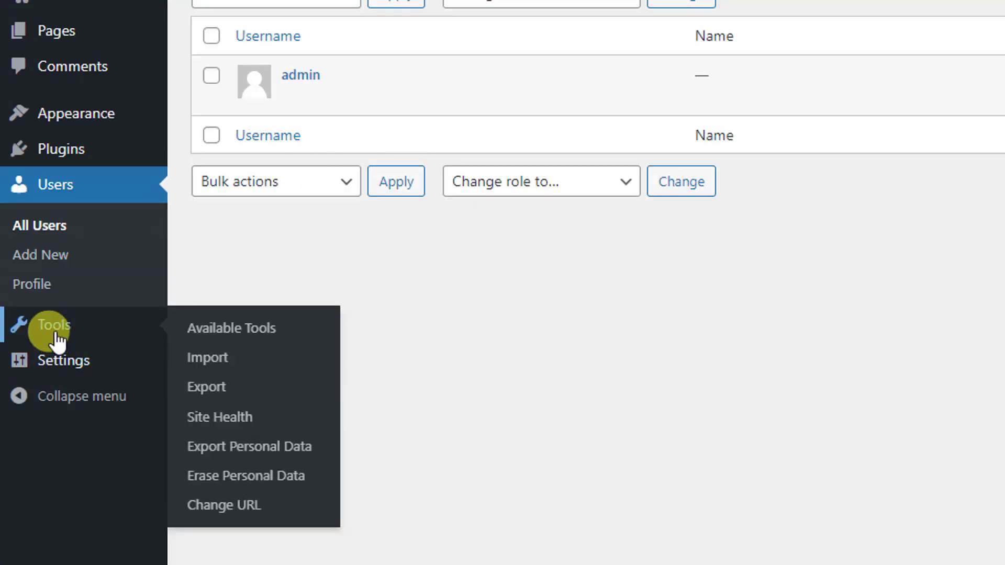